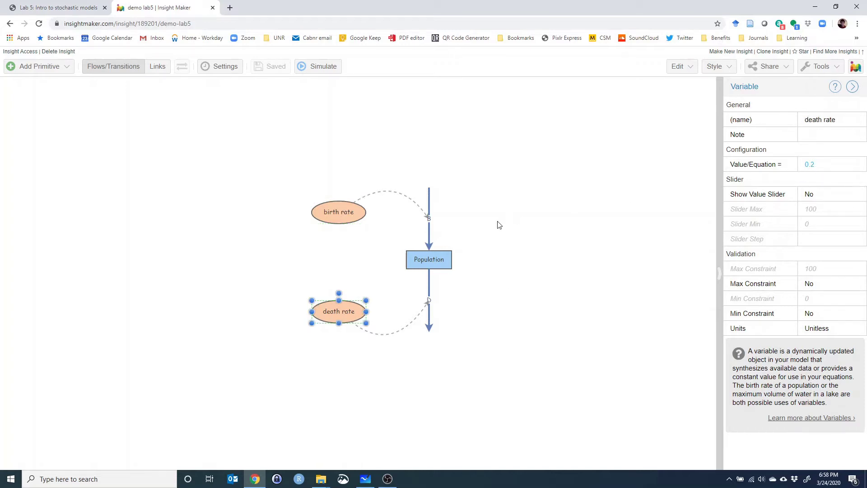
# Review the rate equations of flows B and D, and run the simulation of the current population model.
pyautogui.click(428, 199)
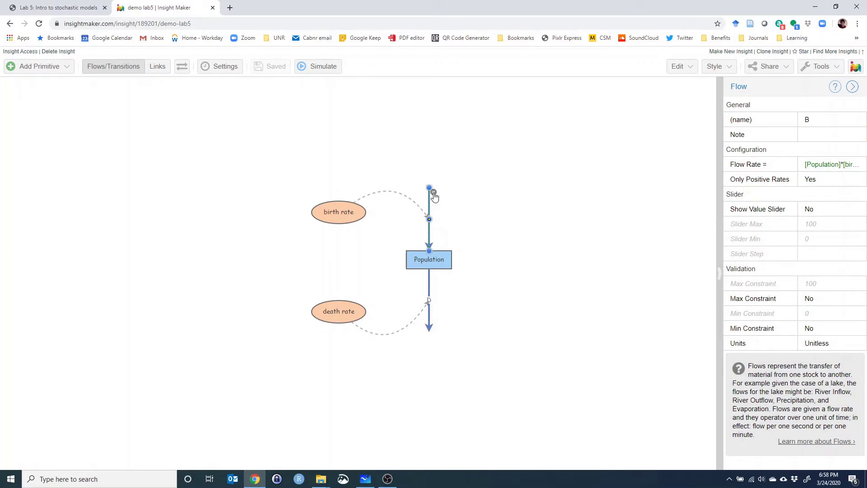
pyautogui.doubleClick(429, 197)
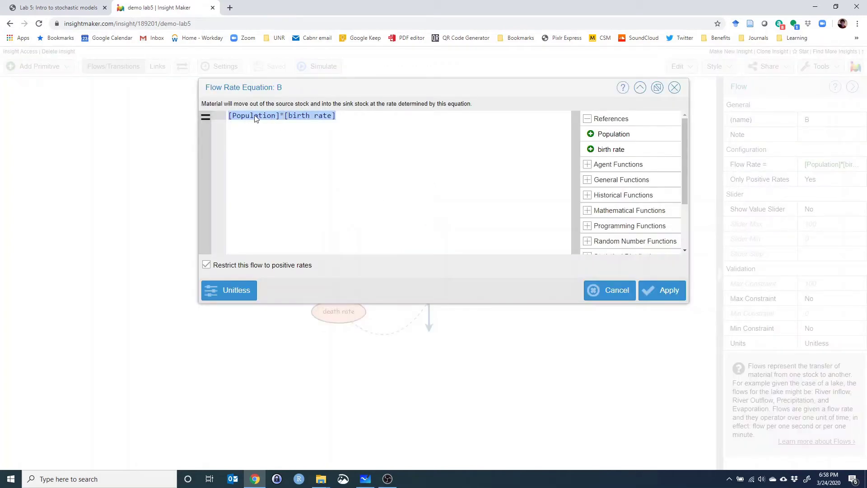
pyautogui.click(673, 89)
pyautogui.doubleClick(430, 279)
pyautogui.click(675, 88)
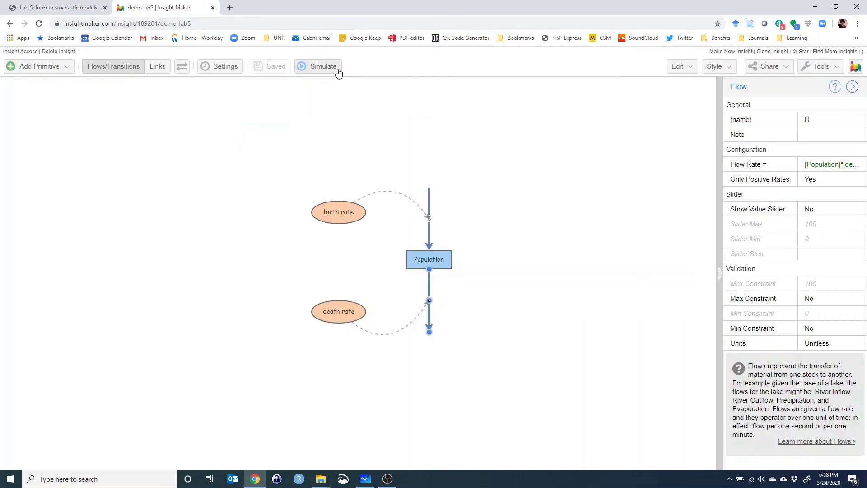
pyautogui.click(322, 67)
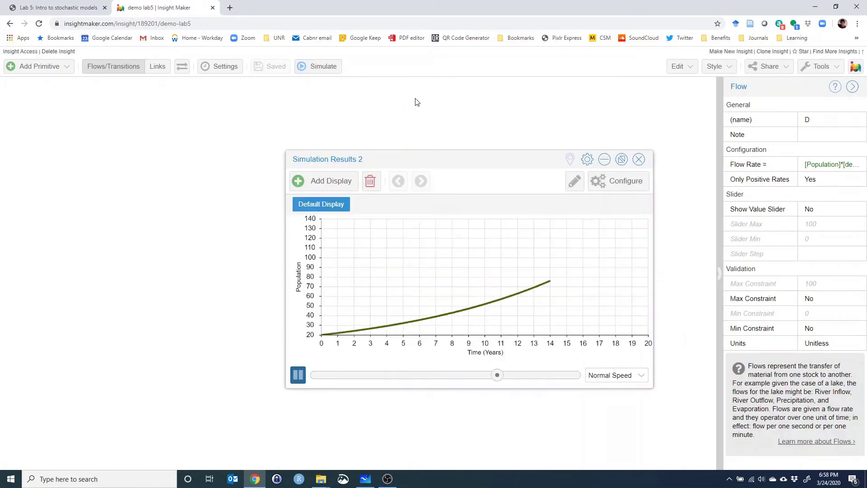
pyautogui.click(639, 159)
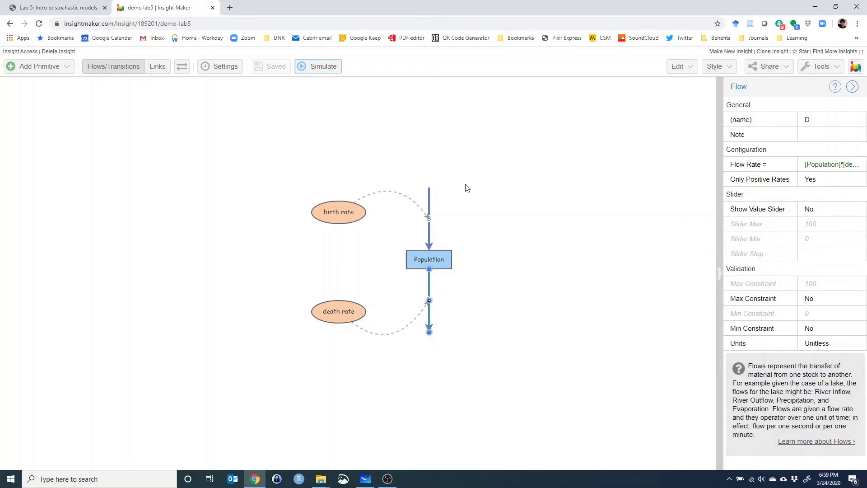
# Assign [Population]*[birth rate] to a variable named lambda in flow B's rate equation.
pyautogui.doubleClick(433, 195)
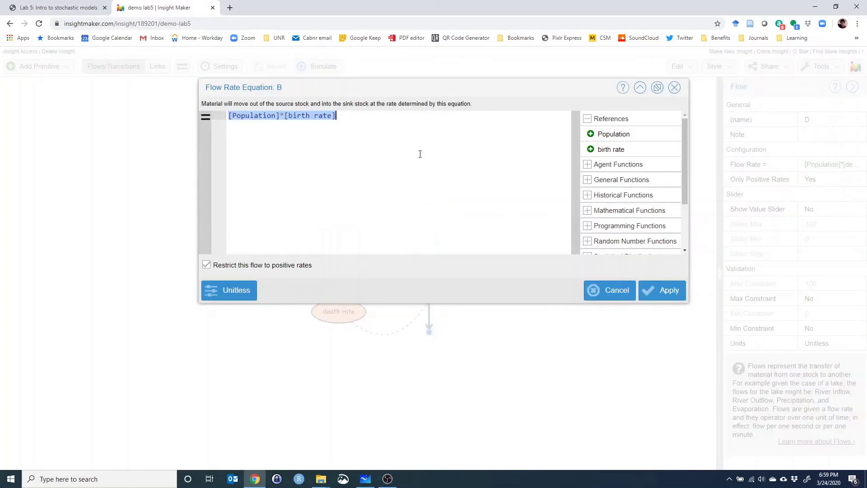
pyautogui.click(346, 120)
pyautogui.click(229, 116)
pyautogui.write('lambda <-')
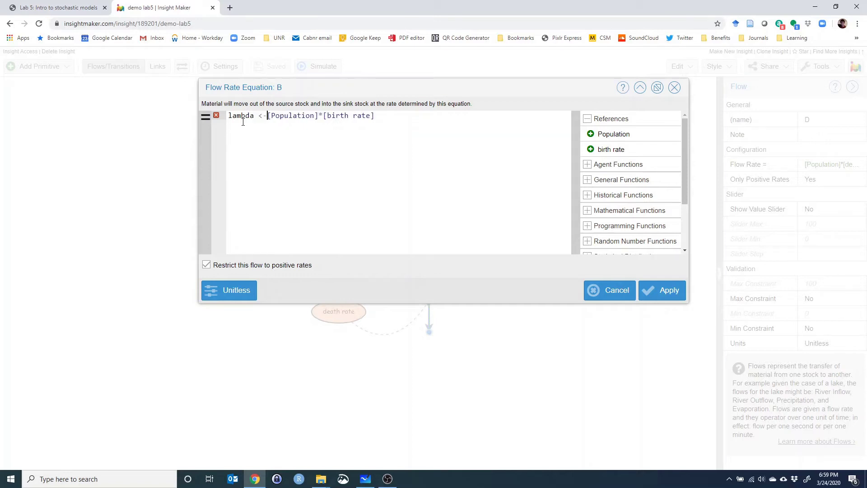
pyautogui.moveTo(273, 116); pyautogui.dragTo(385, 117)
pyautogui.click(396, 128)
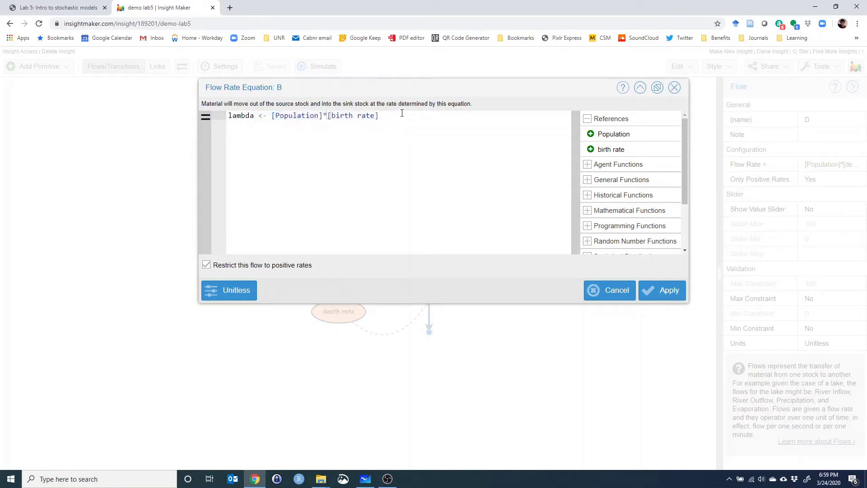
# Insert the Poisson distribution function RandPoisson(Lambda) on a new second line of flow B's rate equation.
pyautogui.press('Return')
pyautogui.click(589, 242)
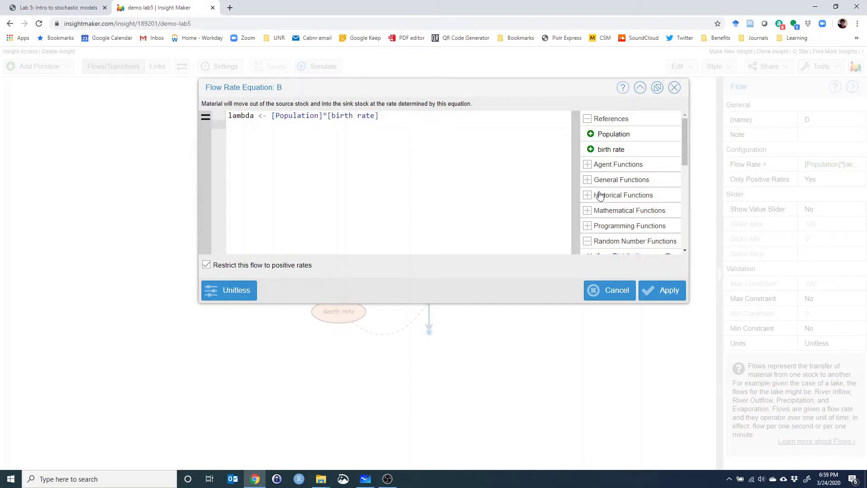
pyautogui.scroll(-2, 623, 199)
pyautogui.scroll(-1, 620, 234)
pyautogui.click(618, 210)
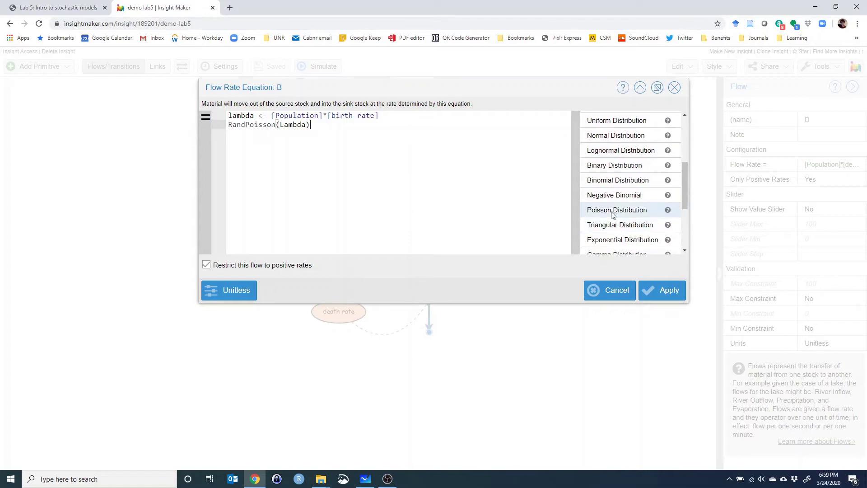
pyautogui.click(278, 125)
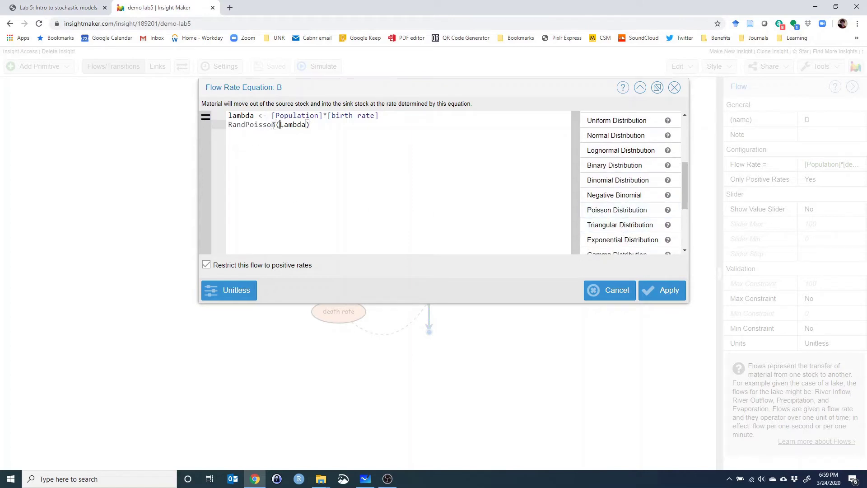
# Rename lambda to exp_births in both lines of flow B's equation and apply the equation.
pyautogui.moveTo(256, 119); pyautogui.dragTo(227, 118)
pyautogui.write('exp')
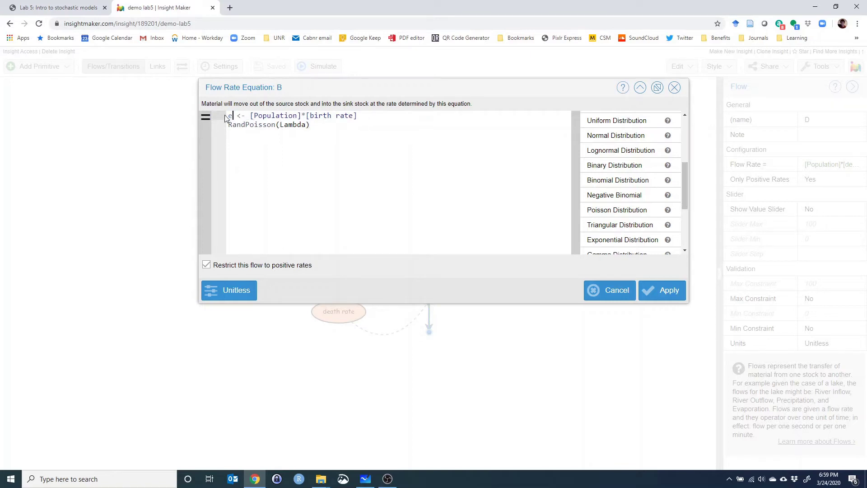
pyautogui.write('_births')
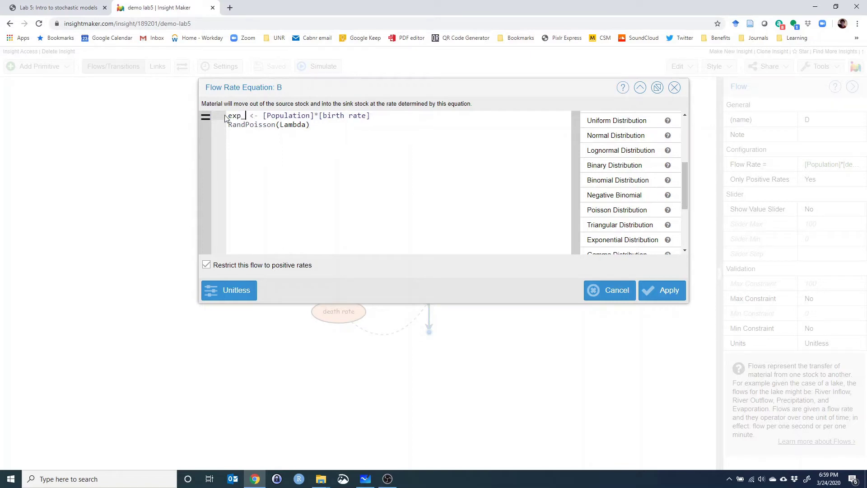
pyautogui.moveTo(280, 125); pyautogui.dragTo(307, 125)
pyautogui.write('exp')
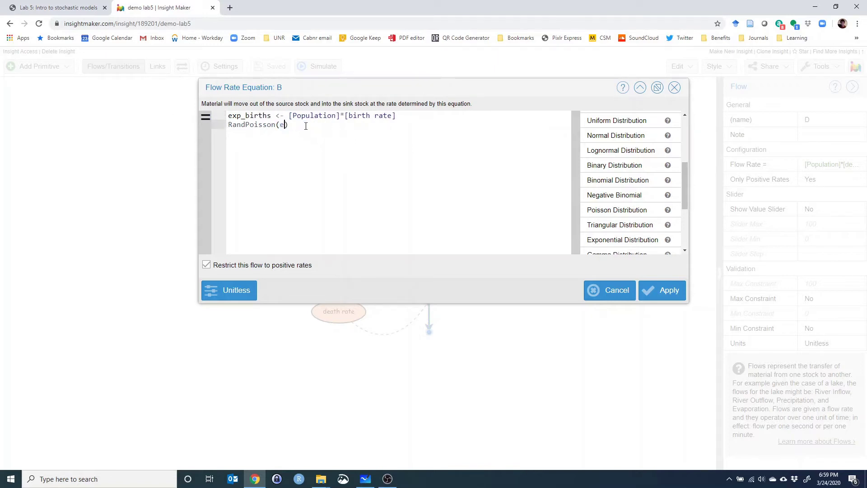
pyautogui.press('Up')
pyautogui.press('Down')
pyautogui.write('_births')
pyautogui.moveTo(569, 89); pyautogui.dragTo(544, 76)
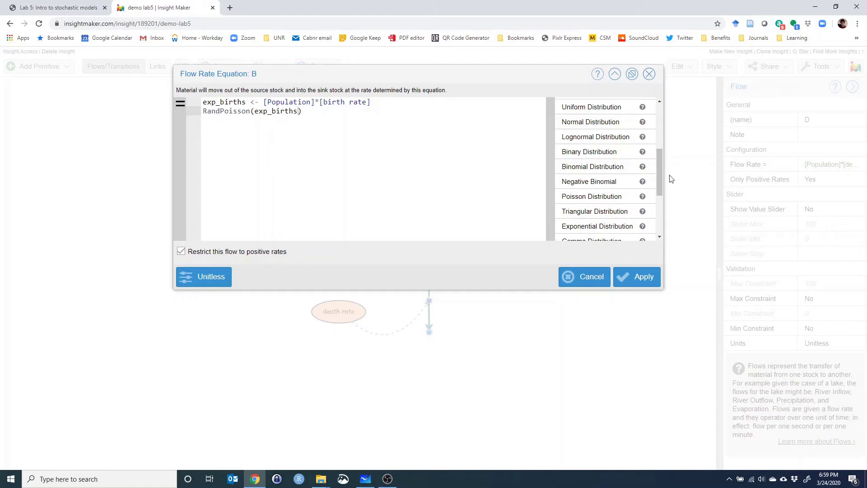
pyautogui.click(645, 278)
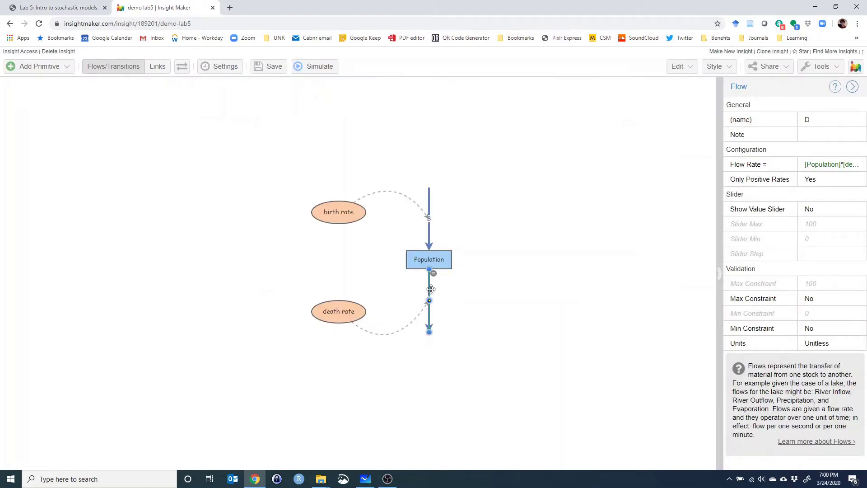
# Replace flow D's rate equation with the binomial distribution function RandBinomial(Count, Probability).
pyautogui.click(433, 275)
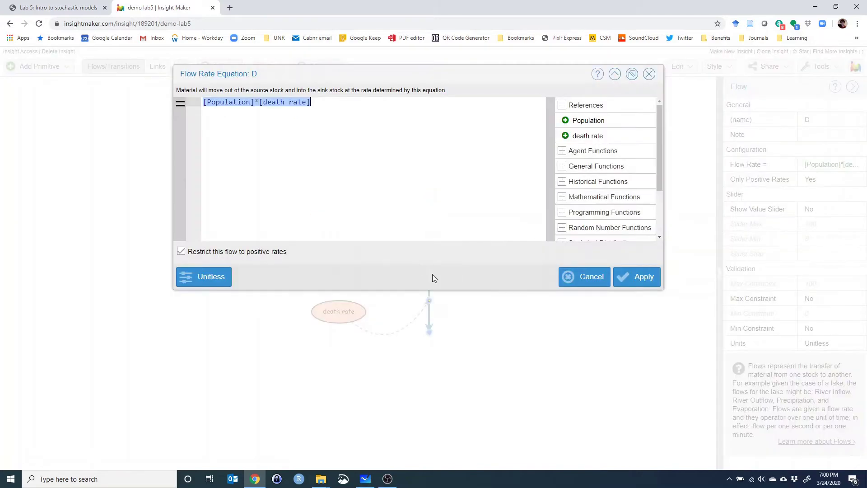
pyautogui.click(323, 103)
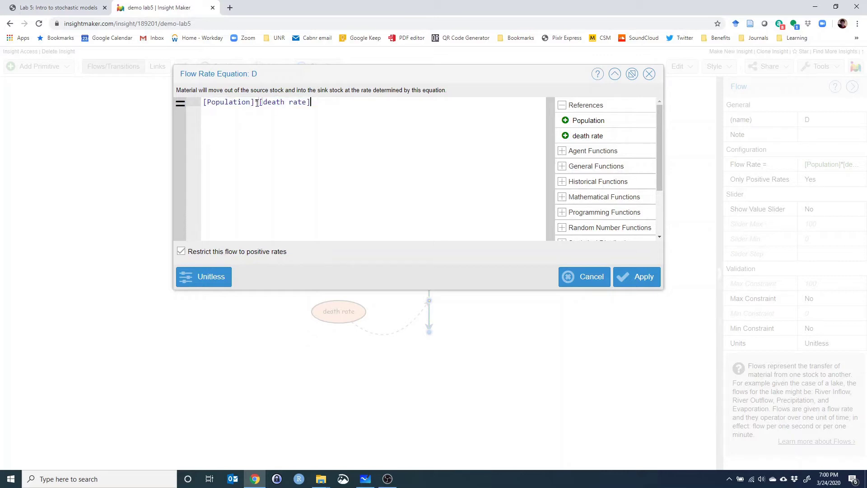
pyautogui.moveTo(323, 103); pyautogui.dragTo(202, 103)
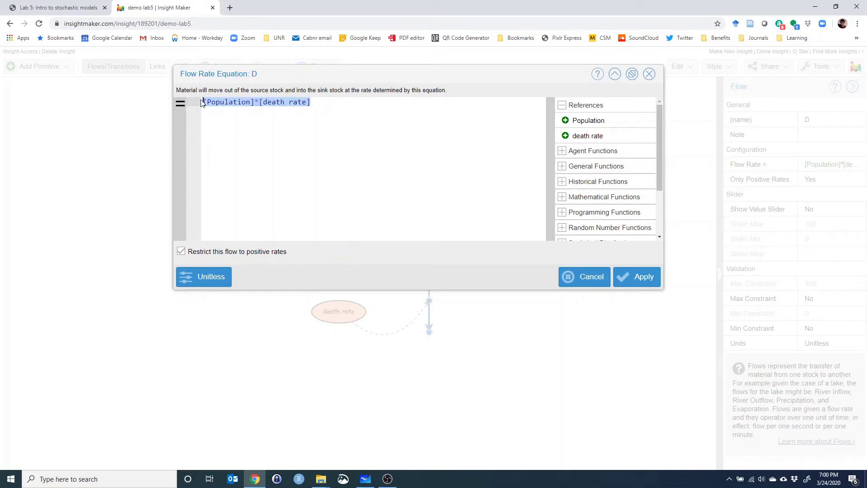
pyautogui.press('BackSpace')
pyautogui.click(570, 228)
pyautogui.scroll(-2, 597, 202)
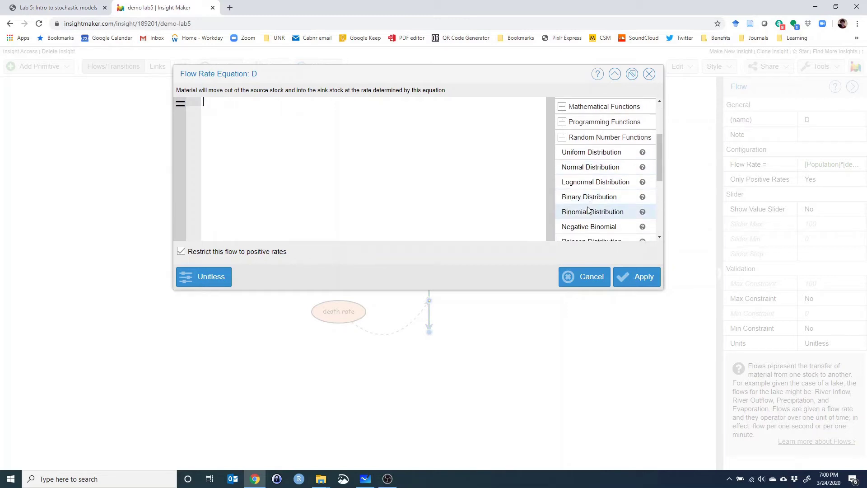
pyautogui.click(587, 211)
# Use [Population] as the count and [death rate] as the probability in flow D's RandBinomial function, and apply the equation.
pyautogui.moveTo(259, 102); pyautogui.dragTo(281, 102)
pyautogui.scroll(3, 623, 165)
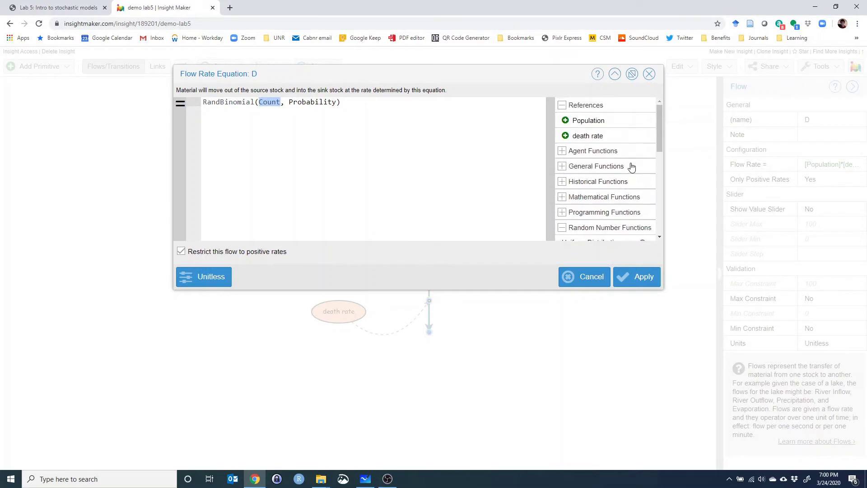
pyautogui.click(589, 120)
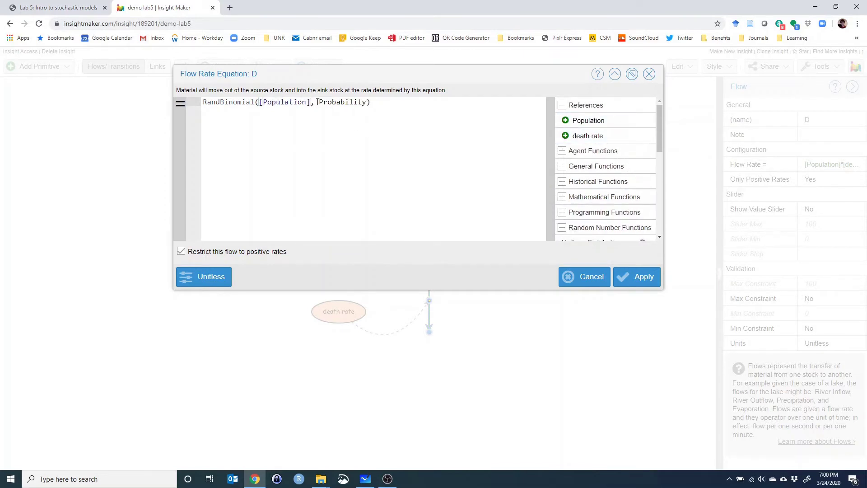
pyautogui.moveTo(319, 102); pyautogui.dragTo(368, 103)
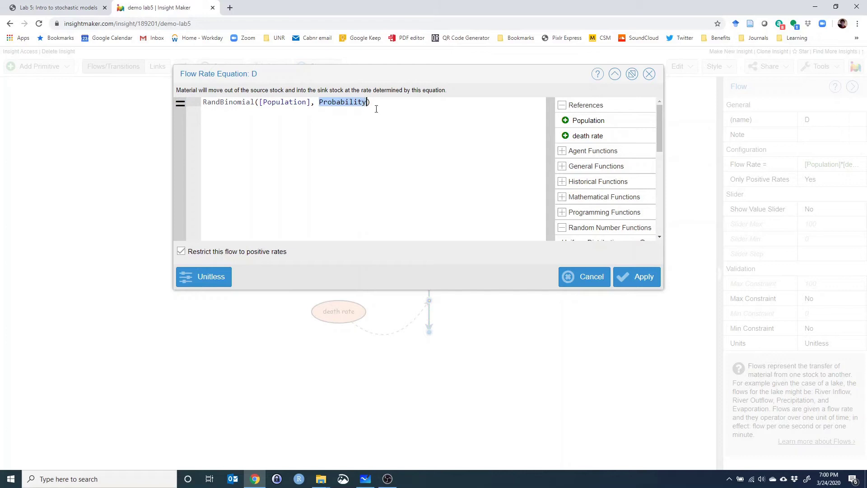
pyautogui.click(583, 136)
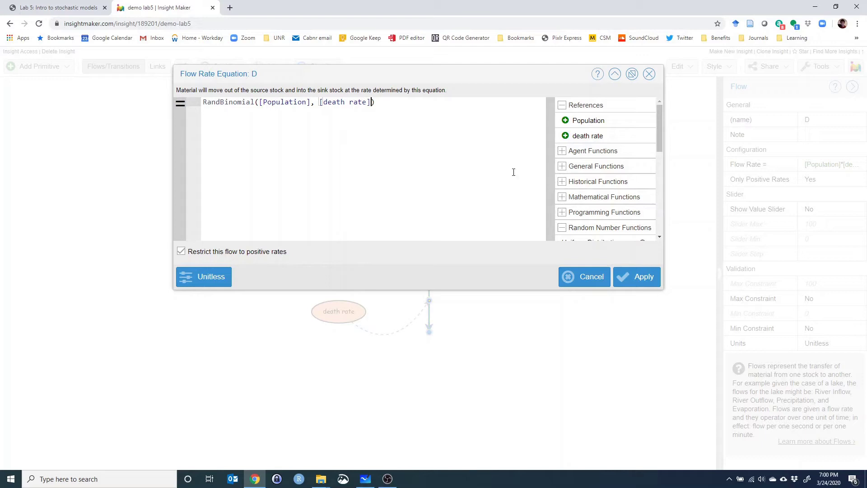
pyautogui.press('Home')
pyautogui.click(642, 277)
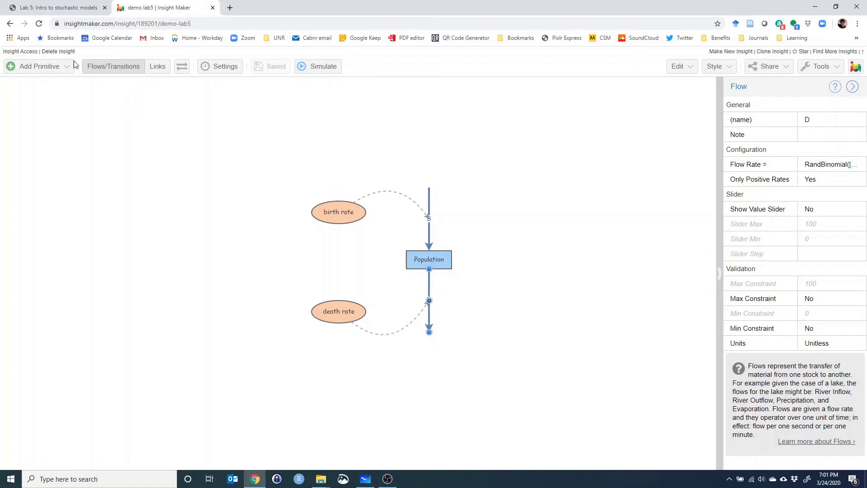
# Add three new variables to the model diagram.
pyautogui.click(46, 69)
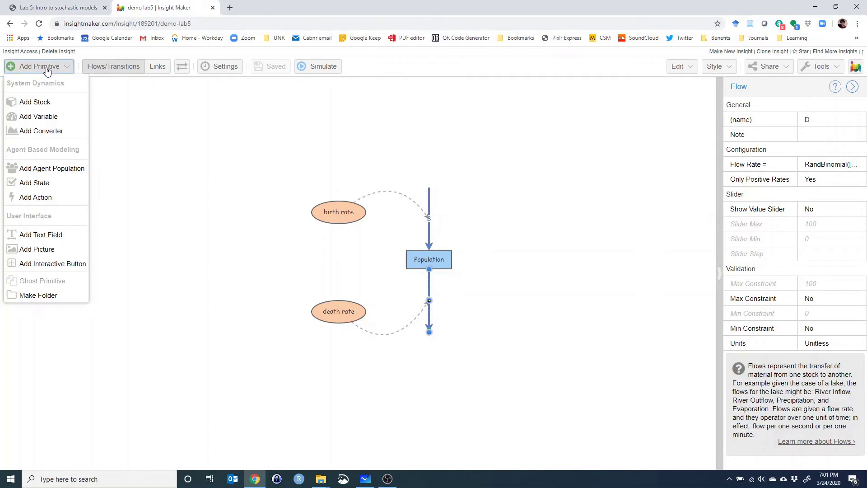
pyautogui.click(47, 117)
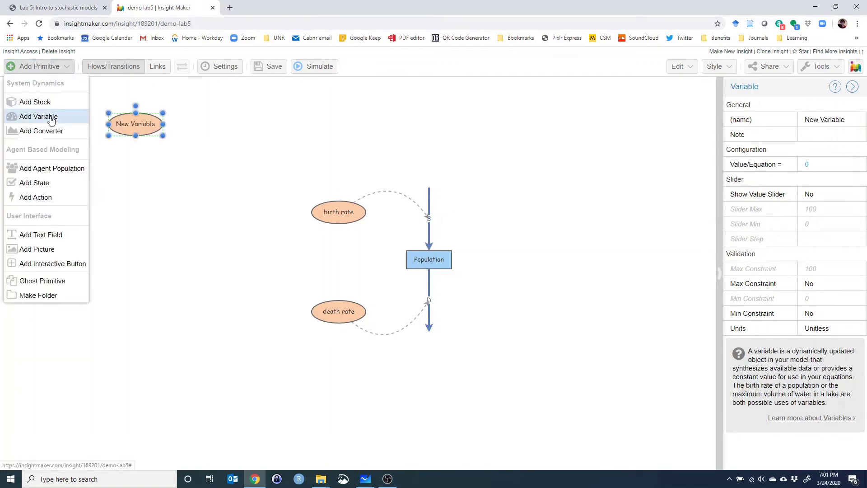
pyautogui.click(45, 75)
pyautogui.click(44, 74)
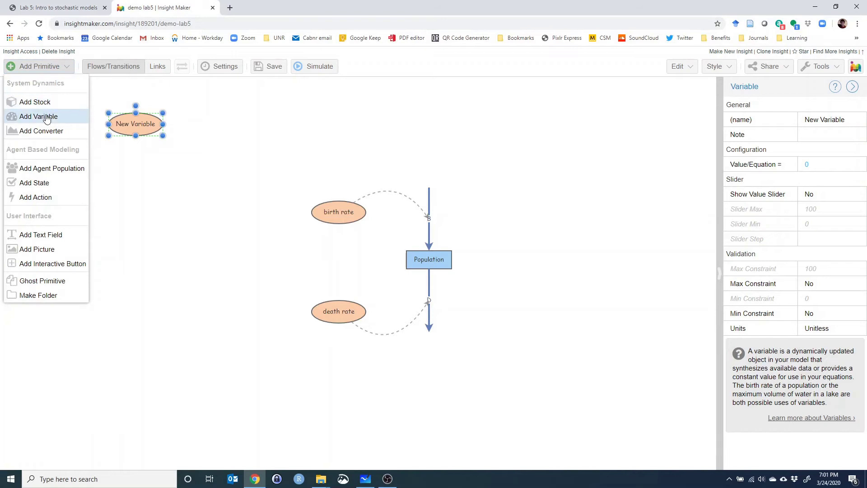
pyautogui.click(45, 70)
pyautogui.click(43, 68)
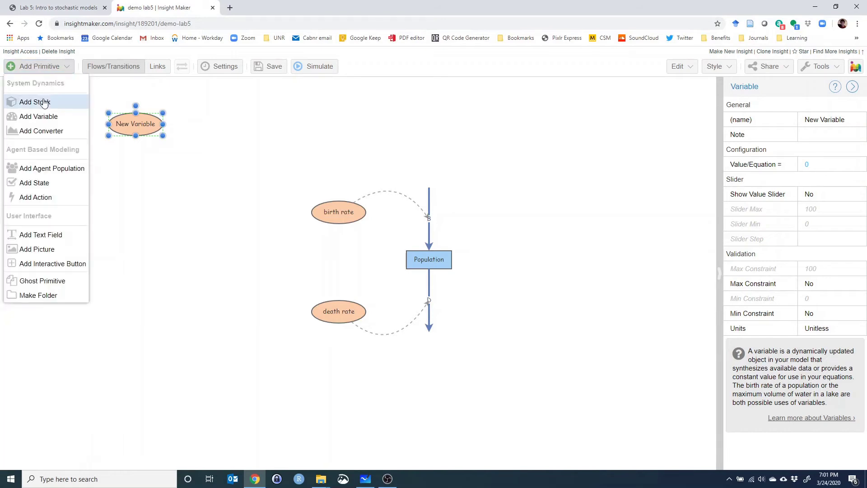
pyautogui.click(45, 70)
pyautogui.click(45, 70)
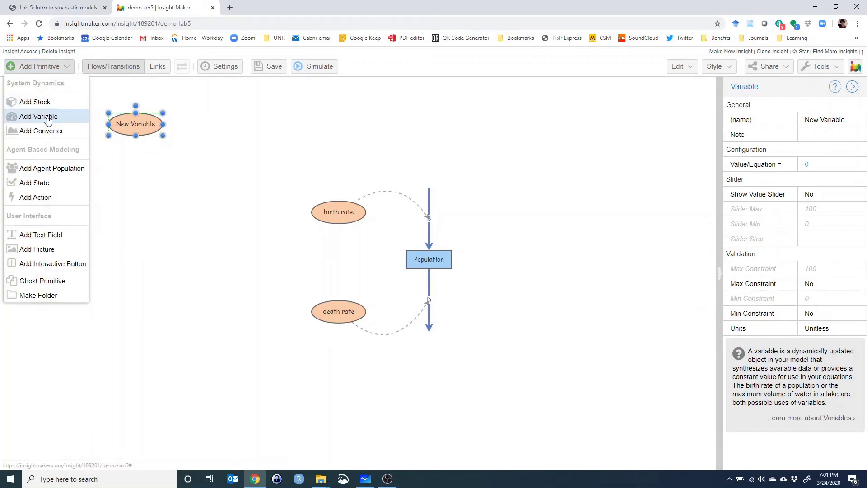
pyautogui.click(47, 117)
# Place two of the new variables one above the other beside birth rate, and the third beside death rate.
pyautogui.click(258, 198)
pyautogui.click(136, 126)
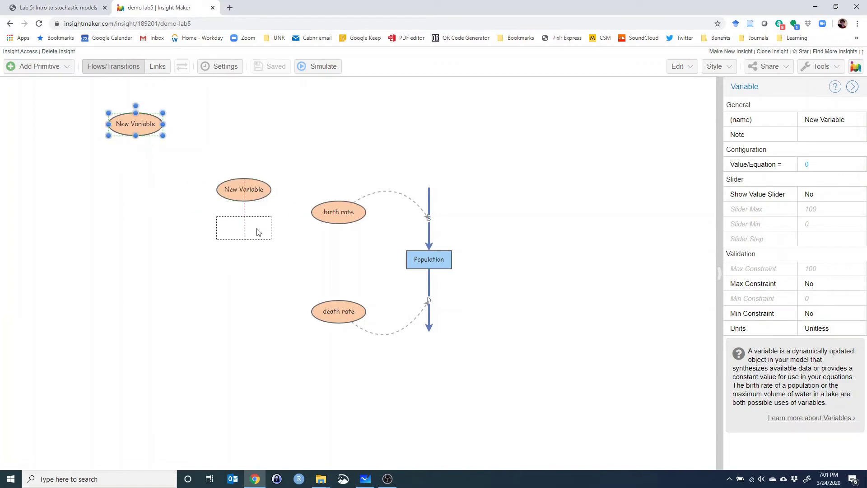
pyautogui.click(260, 230)
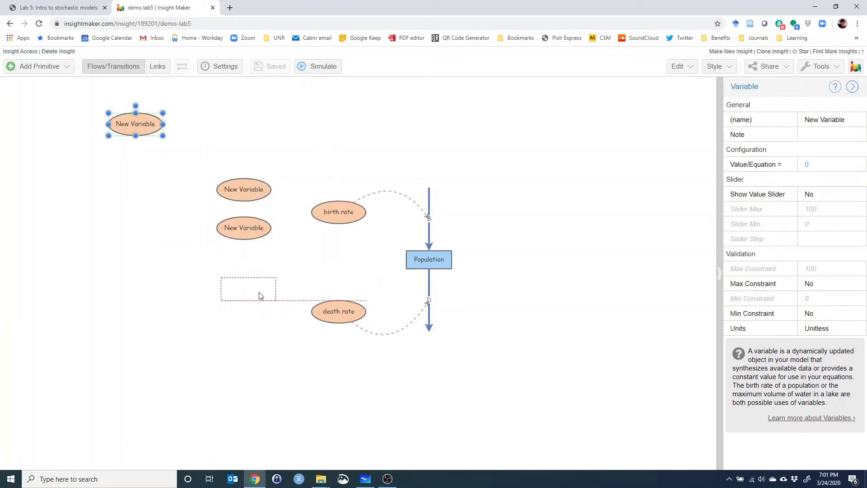
pyautogui.click(256, 314)
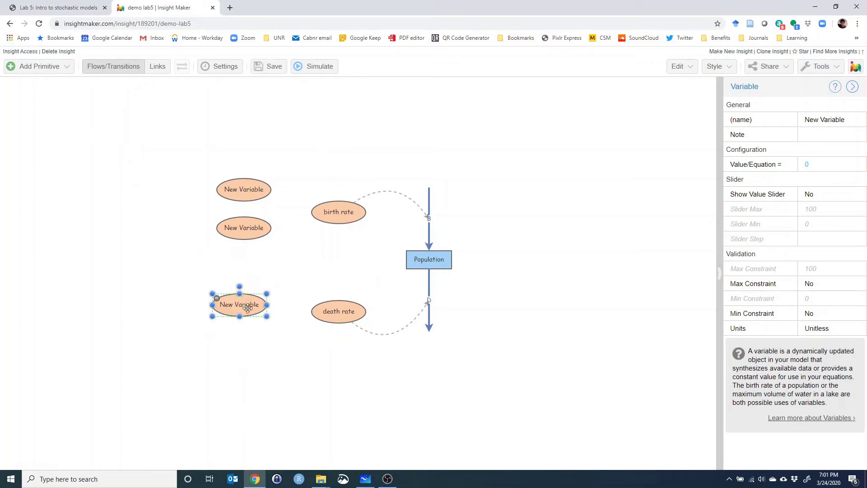
# Add a fourth variable and place it directly below the new variable beside death rate.
pyautogui.click(39, 68)
pyautogui.click(54, 118)
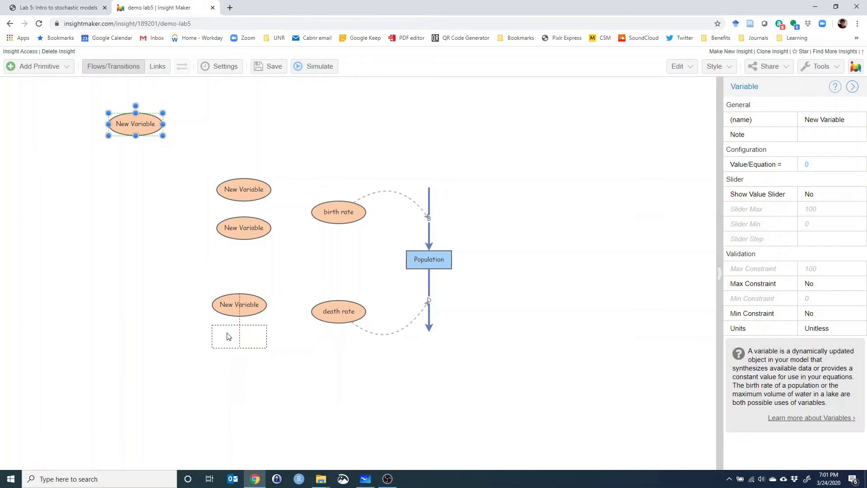
pyautogui.click(226, 336)
# Rename the two new variables beside birth rate, the upper one as Mean br and the lower one as stdev br.
pyautogui.click(223, 188)
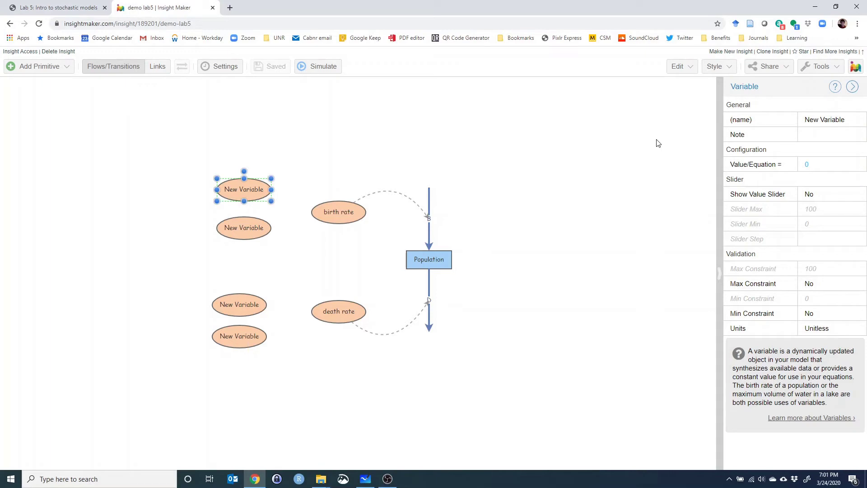
pyautogui.click(821, 125)
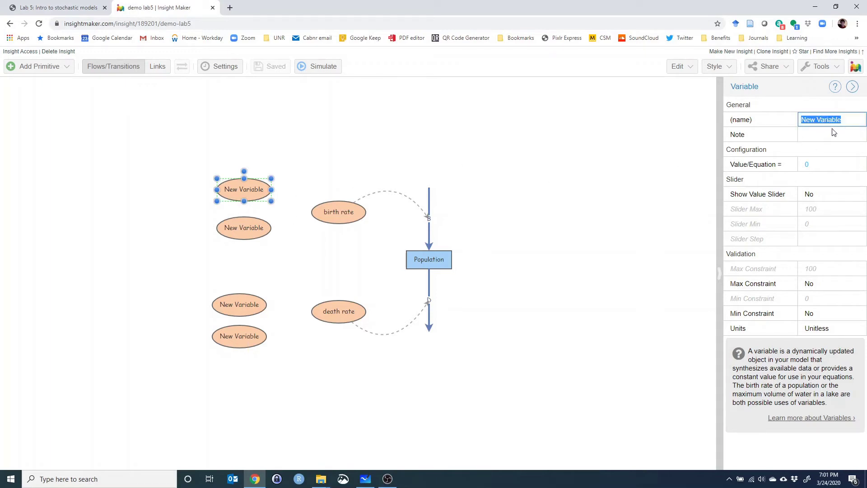
pyautogui.write('M')
pyautogui.write('ean br')
pyautogui.click(224, 227)
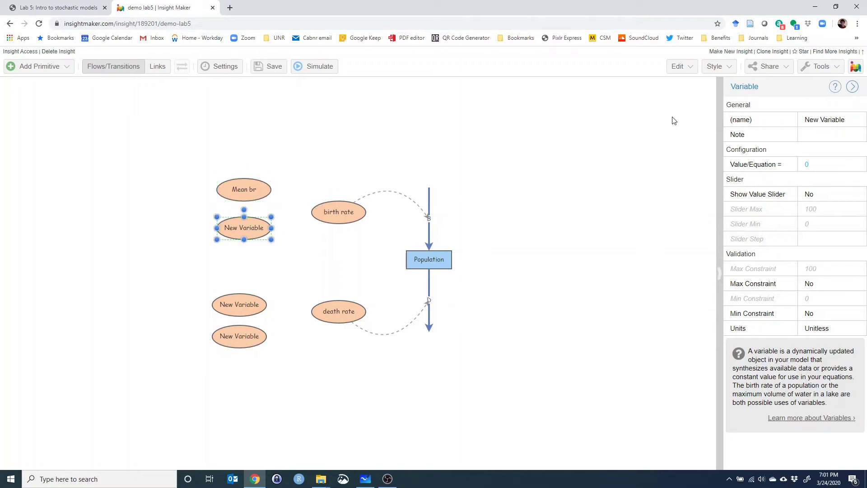
pyautogui.click(832, 121)
pyautogui.write('stdev br')
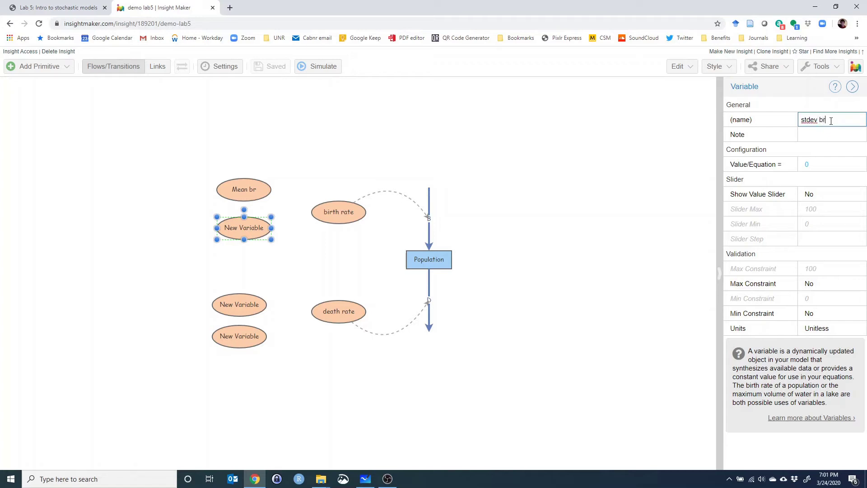
# Rename the two new variables beside death rate, the upper one as mean dr and the lower one as stdev dr.
pyautogui.click(239, 305)
pyautogui.click(833, 118)
pyautogui.write('mean dr')
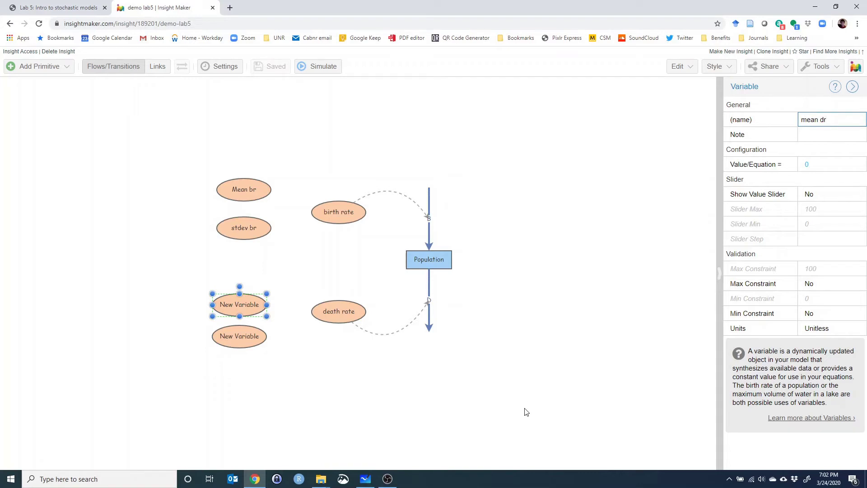
pyautogui.click(247, 336)
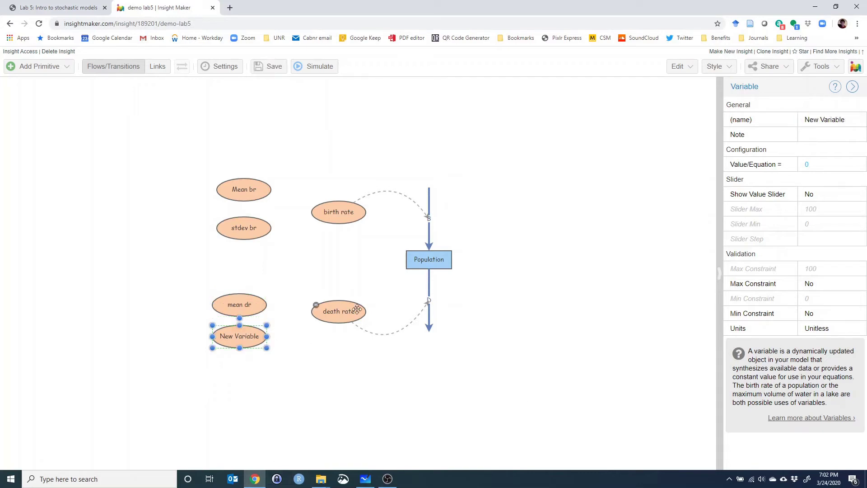
pyautogui.click(826, 118)
pyautogui.write('stdev dr')
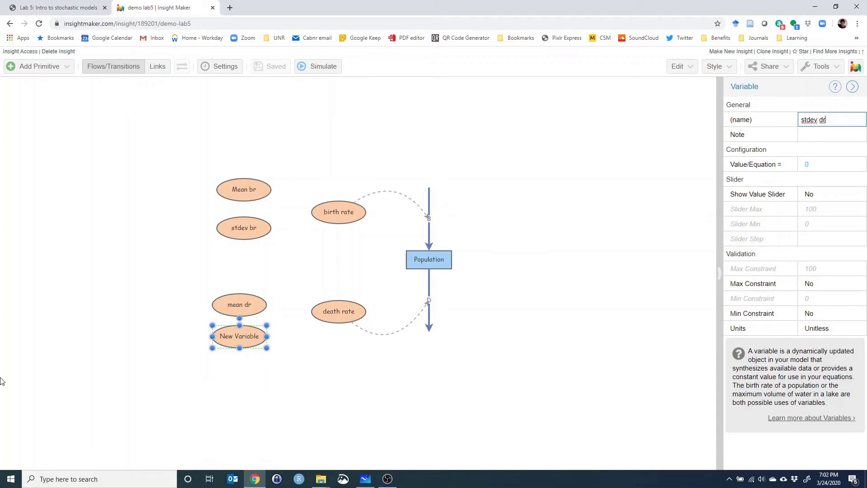
# Link Mean br and stdev br to birth rate, and link mean dr and stdev dr to death rate.
pyautogui.click(104, 281)
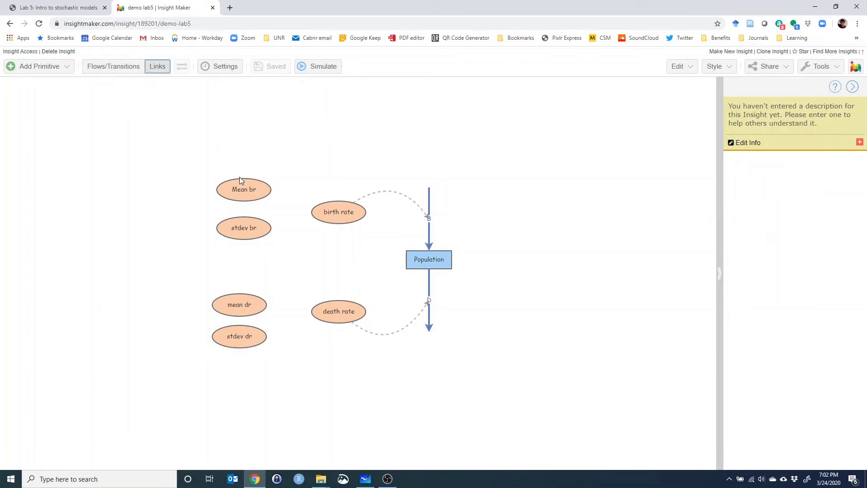
pyautogui.moveTo(242, 190); pyautogui.dragTo(316, 208)
pyautogui.moveTo(247, 232); pyautogui.dragTo(341, 212)
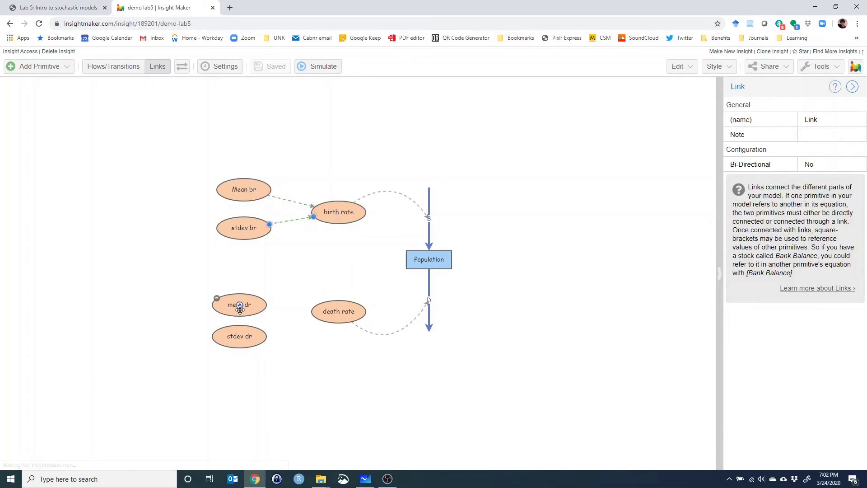
pyautogui.moveTo(240, 308); pyautogui.dragTo(314, 314)
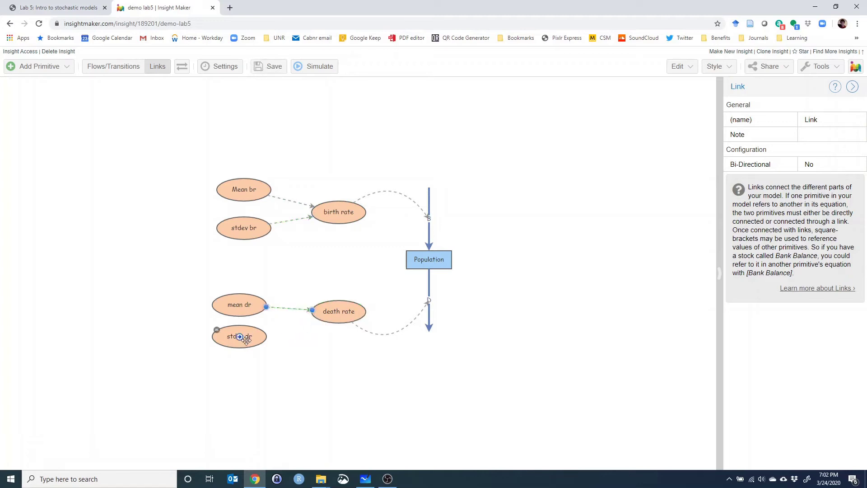
pyautogui.moveTo(244, 337); pyautogui.dragTo(320, 321)
# Rename the Mean br variable as 0.3.
pyautogui.click(262, 181)
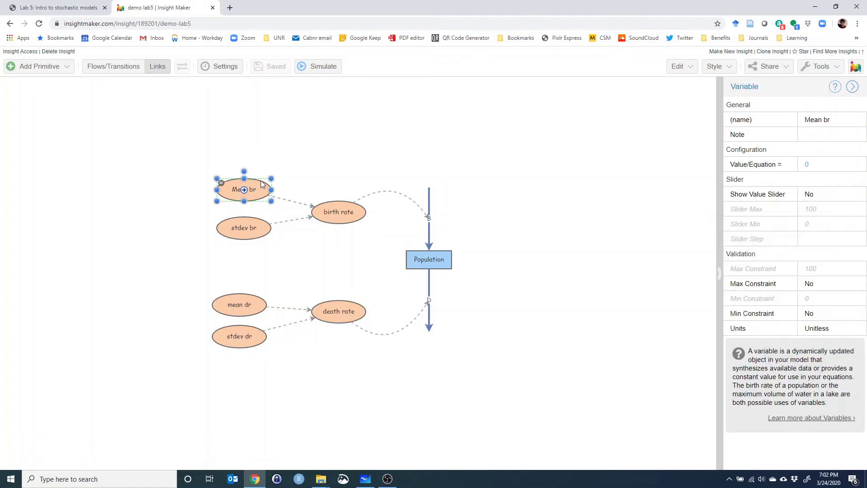
pyautogui.click(830, 126)
pyautogui.write('0.3')
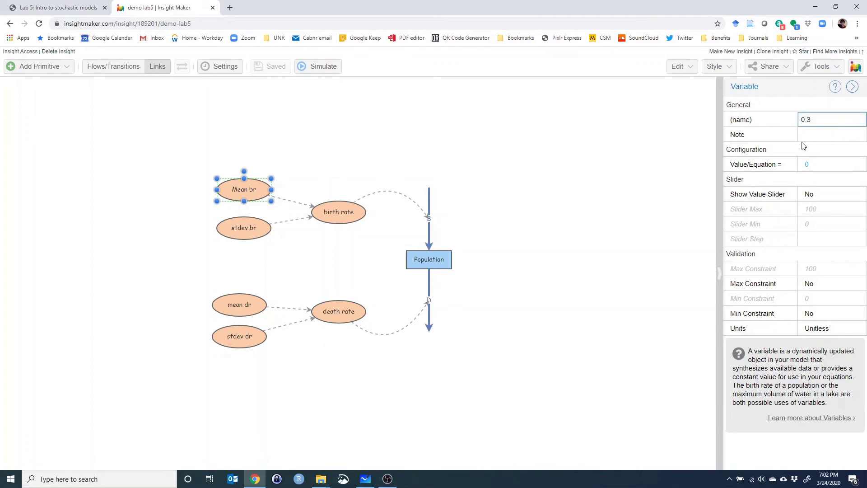
# Set the value of the stdev br variable to 0.2.
pyautogui.moveTo(247, 228); pyautogui.dragTo(250, 228)
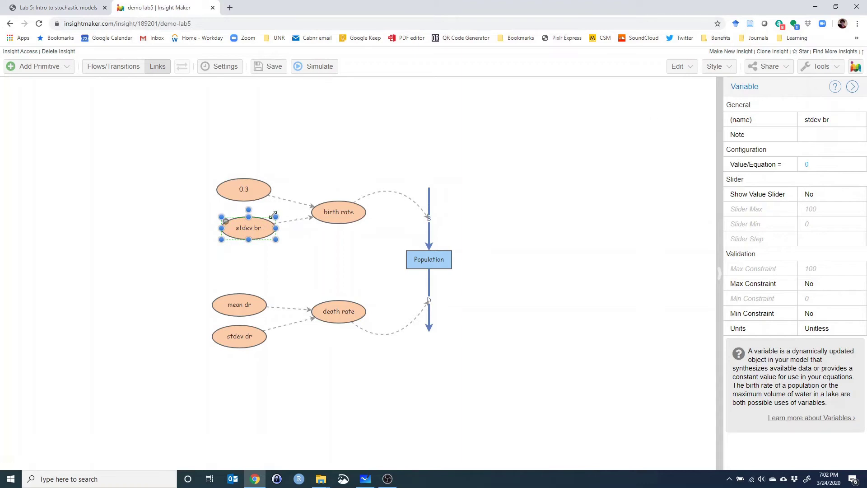
pyautogui.click(809, 119)
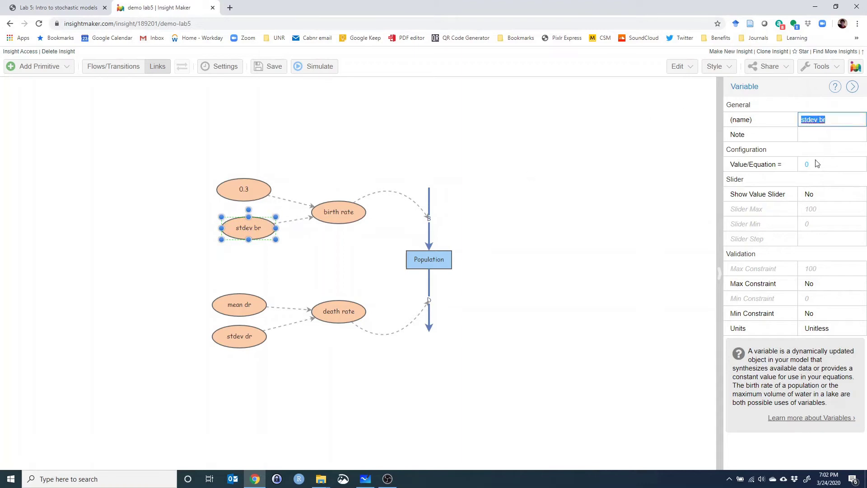
pyautogui.click(818, 163)
pyautogui.write('.')
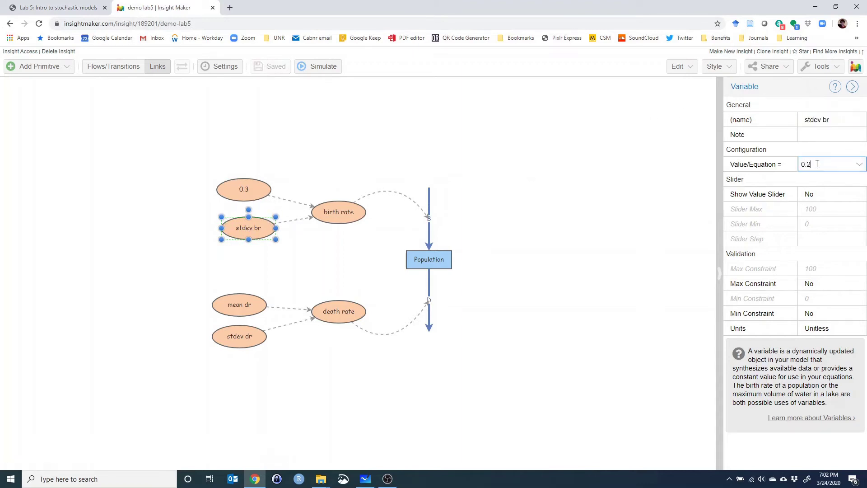
pyautogui.write('2')
# Set the value of mean dr to 0,2 and enter a value for stdev dr.
pyautogui.click(235, 305)
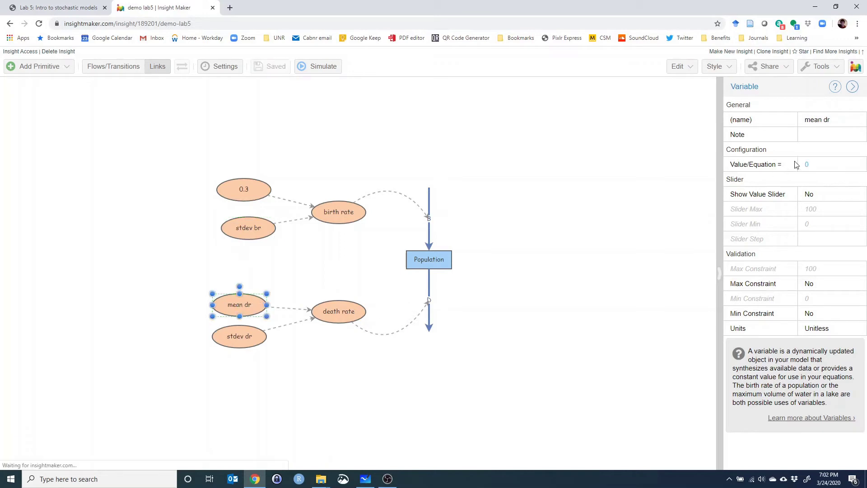
pyautogui.click(823, 121)
pyautogui.click(825, 163)
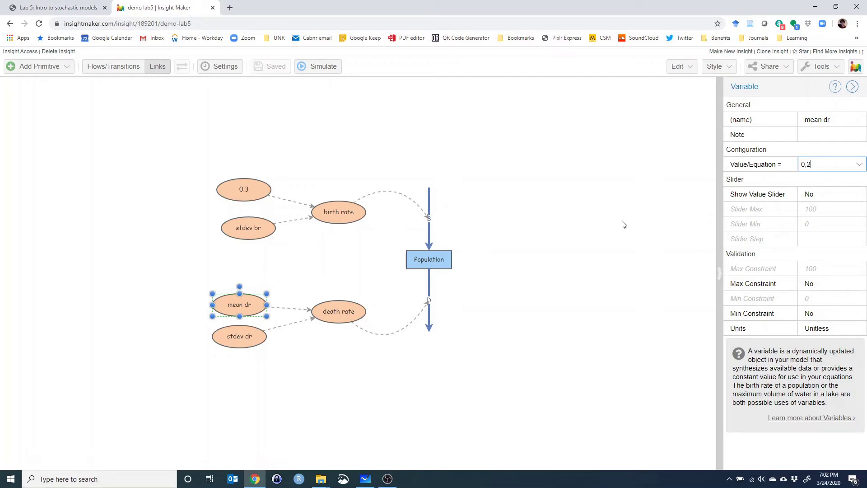
pyautogui.click(258, 340)
pyautogui.click(837, 168)
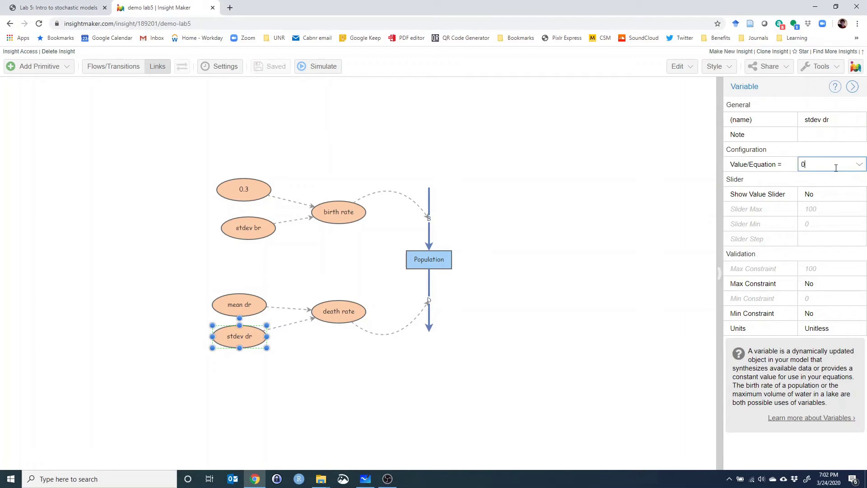
pyautogui.click(364, 173)
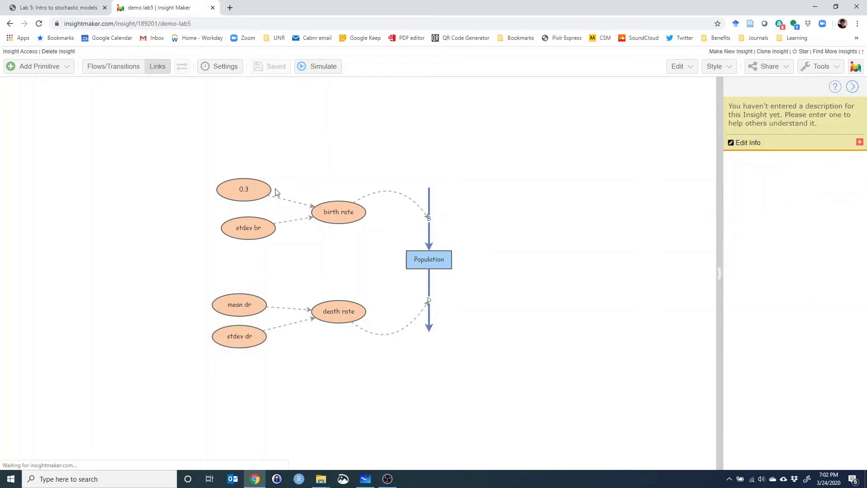
# Rename the variable called 0.3 as mean br and set its value to 0.3.
pyautogui.click(261, 188)
pyautogui.click(814, 119)
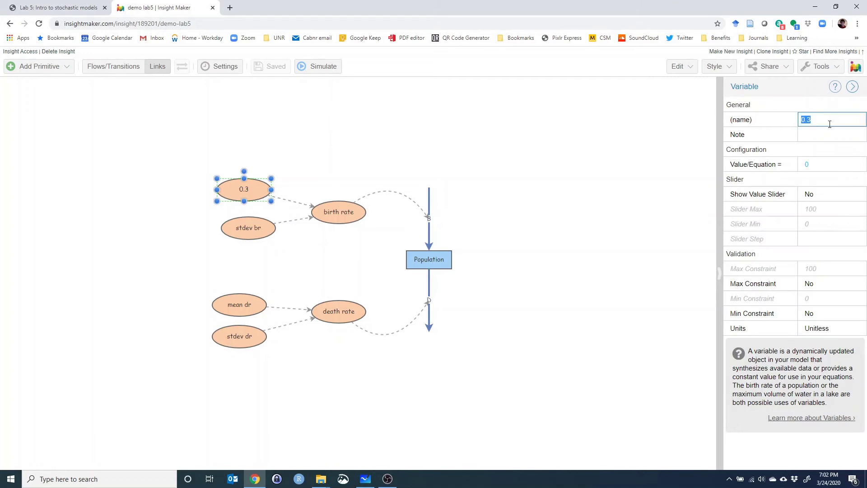
pyautogui.write('mean br')
pyautogui.click(598, 161)
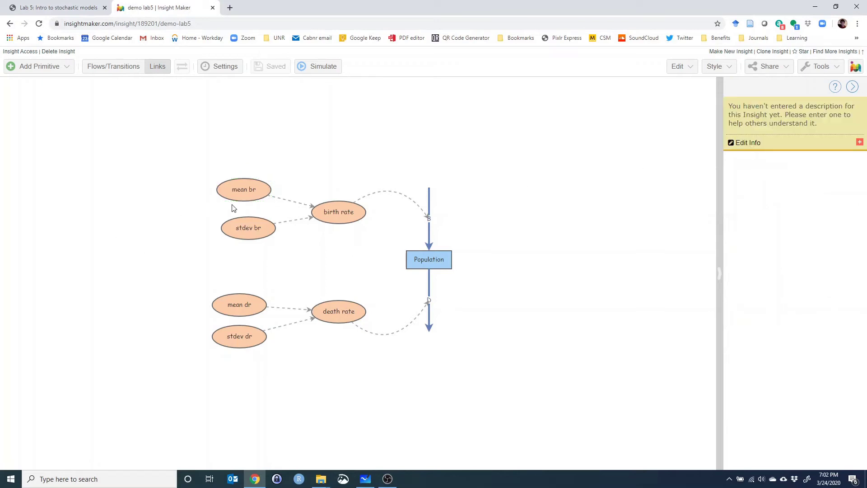
pyautogui.click(253, 190)
pyautogui.click(825, 164)
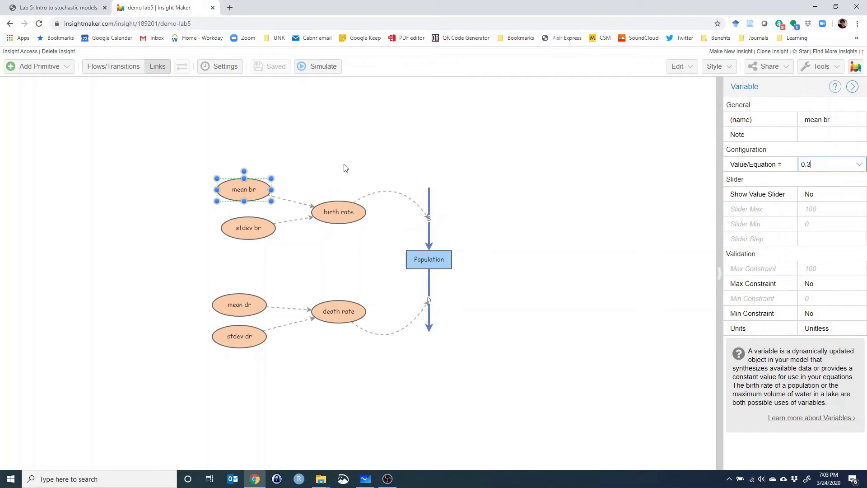
pyautogui.click(314, 152)
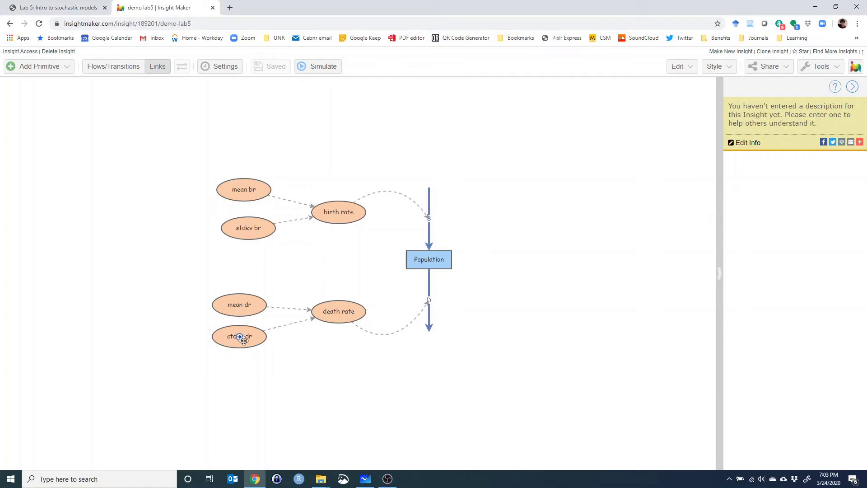
# Review the birth rate and death rate variables and the rate equations of flows B and D.
pyautogui.click(340, 207)
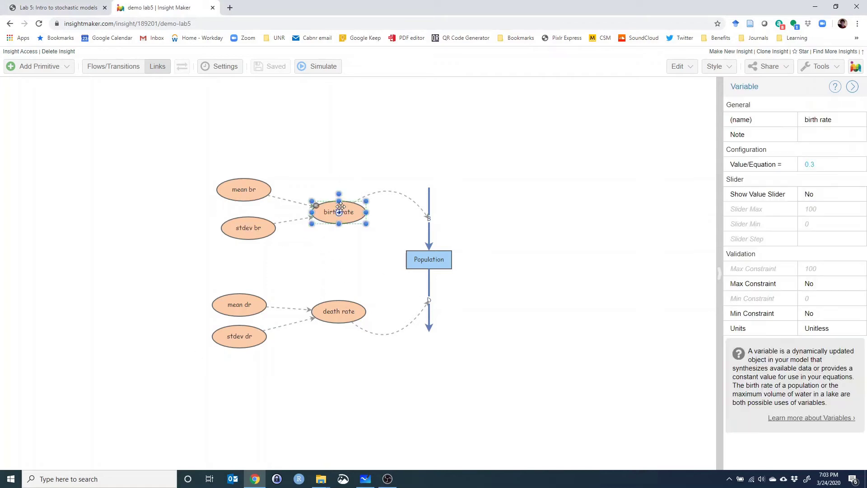
pyautogui.click(344, 308)
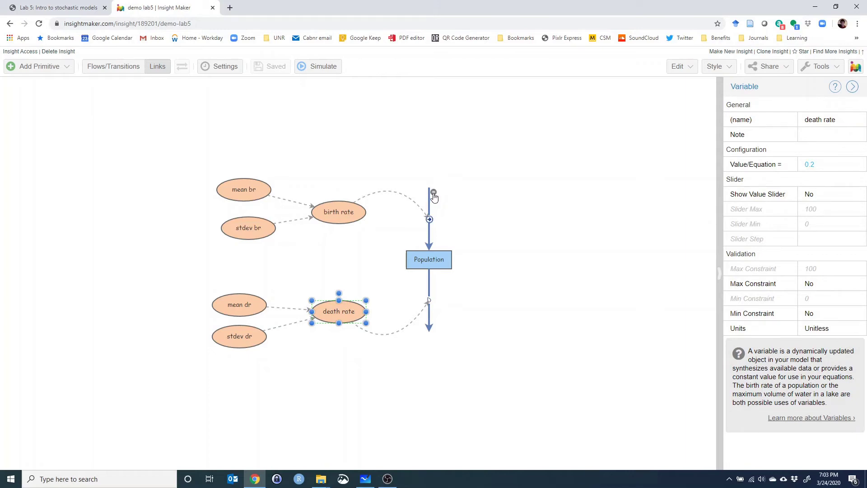
pyautogui.doubleClick(433, 192)
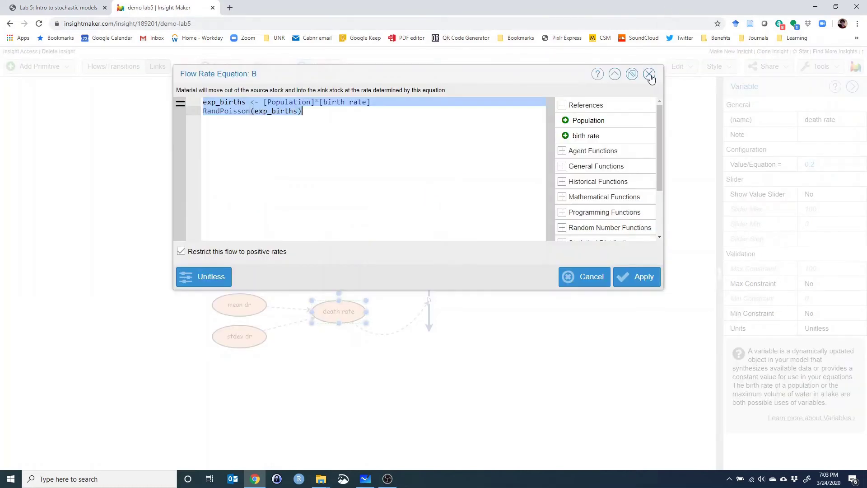
pyautogui.click(650, 75)
pyautogui.doubleClick(432, 276)
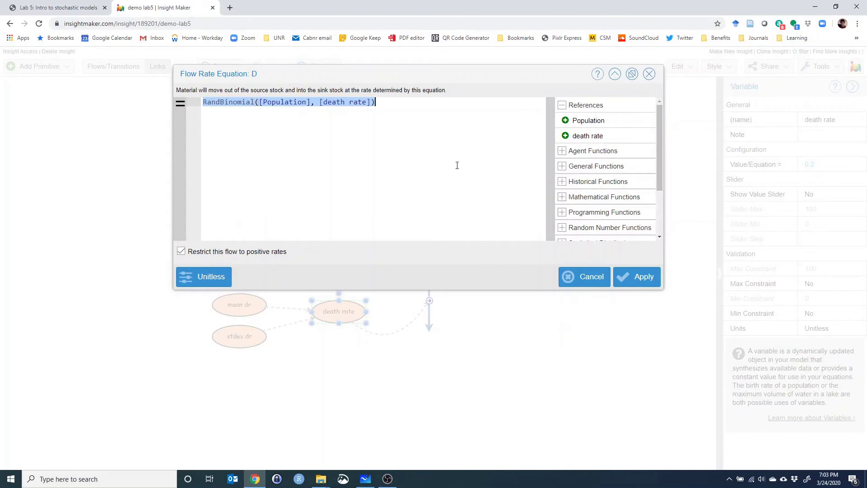
pyautogui.click(649, 74)
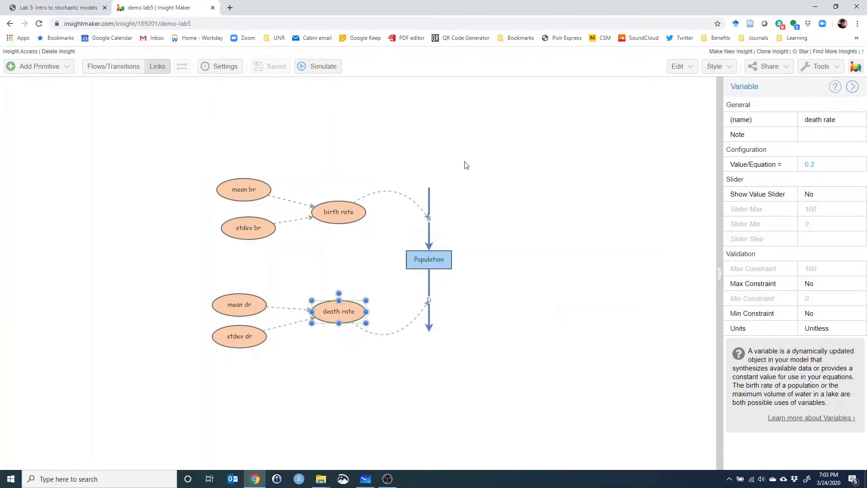
# Replace the birth rate variable's equation with the Normal Distribution random number function.
pyautogui.doubleClick(319, 211)
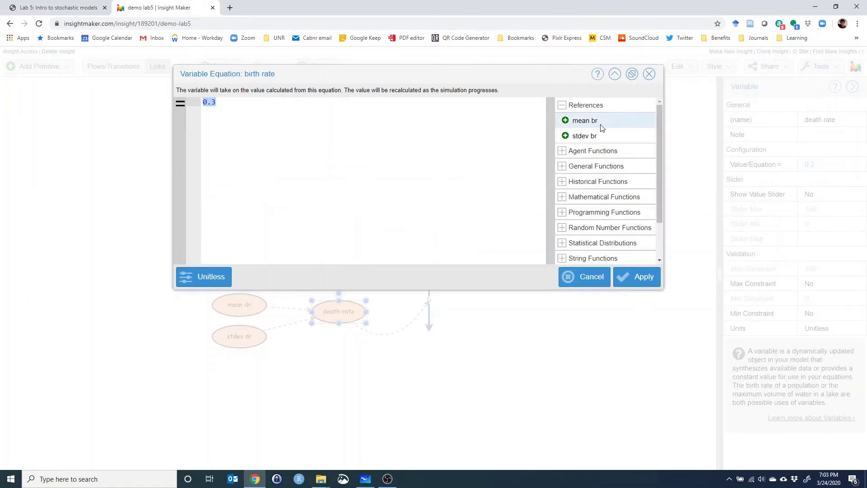
pyautogui.press('BackSpace')
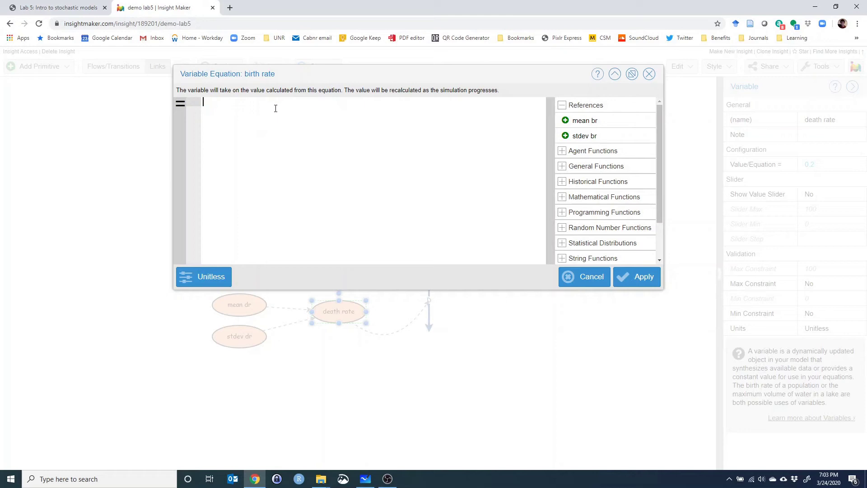
pyautogui.click(563, 228)
pyautogui.click(590, 257)
# Use [mean br] as the mean and [stdev br] as the standard deviation in birth rate's RandNormal function, and apply the equation.
pyautogui.click(250, 103)
pyautogui.moveTo(249, 102); pyautogui.dragTo(266, 102)
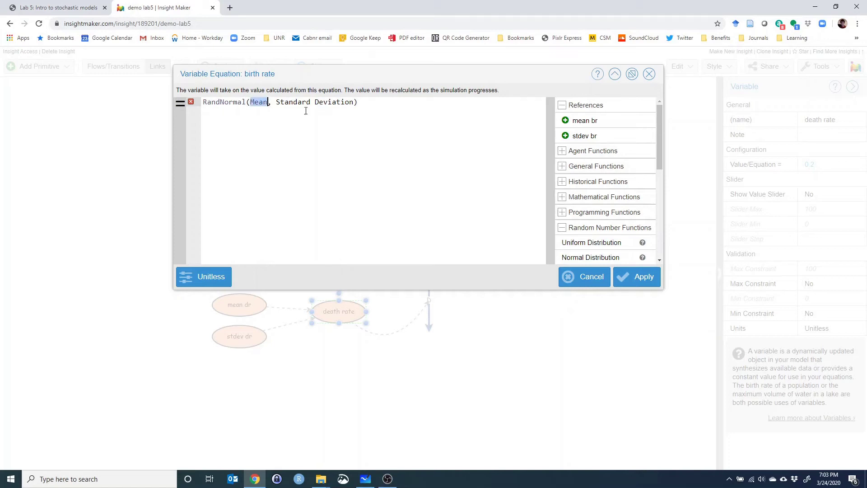
pyautogui.click(584, 121)
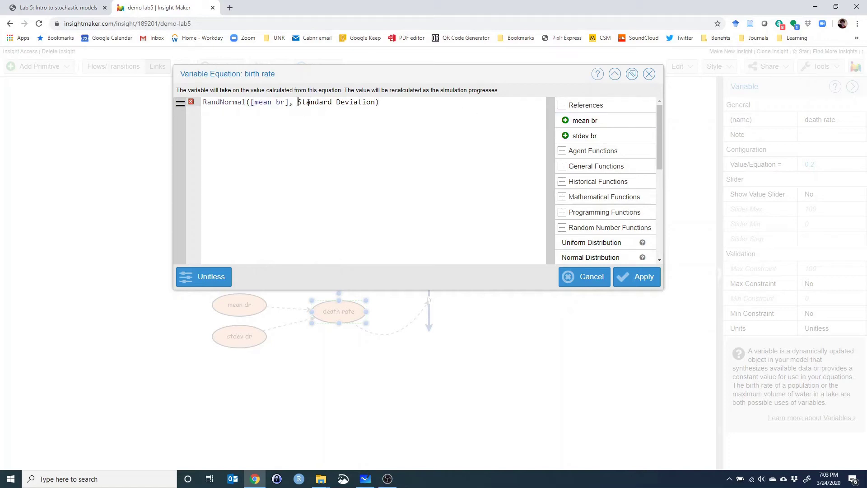
pyautogui.moveTo(298, 102); pyautogui.dragTo(379, 103)
pyautogui.click(584, 136)
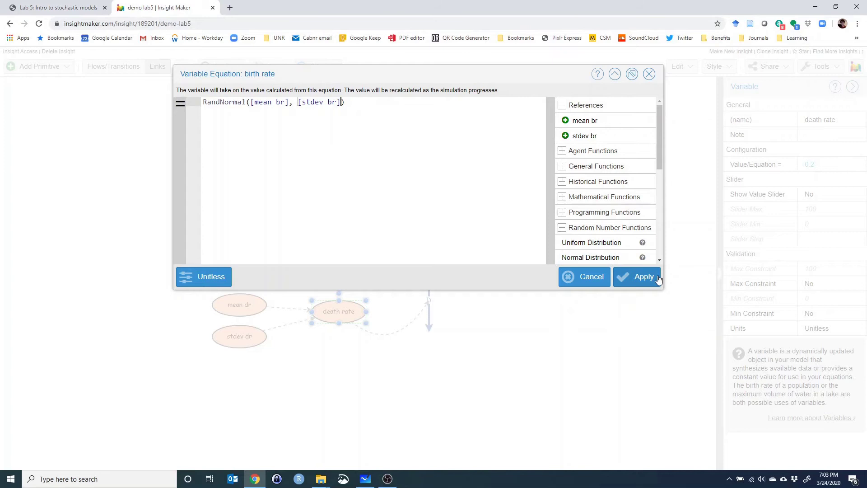
pyautogui.click(644, 277)
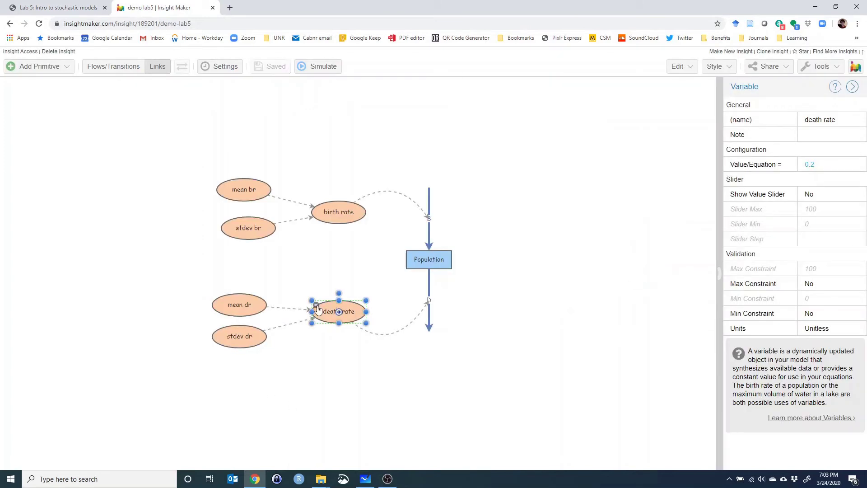
# Replace the death rate variable's equation with a RandNormal function using [mean dr] as mean and [stdev dr] as standard deviation, and apply it.
pyautogui.doubleClick(317, 310)
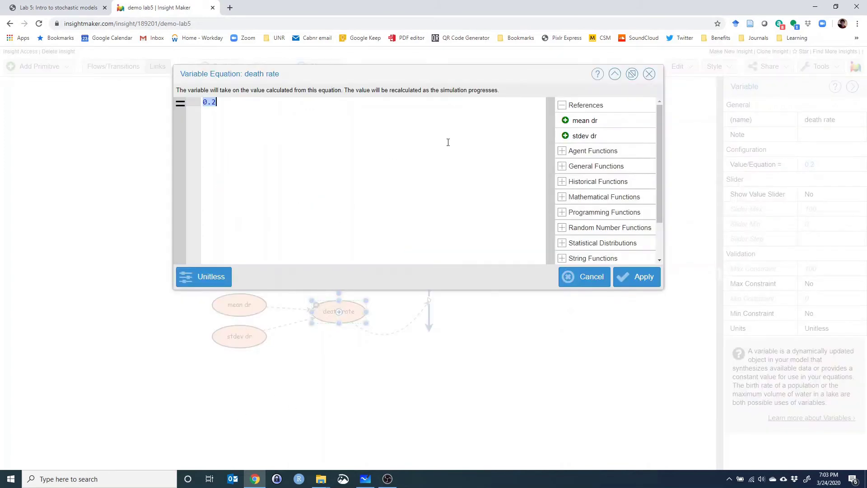
pyautogui.click(562, 228)
pyautogui.click(592, 258)
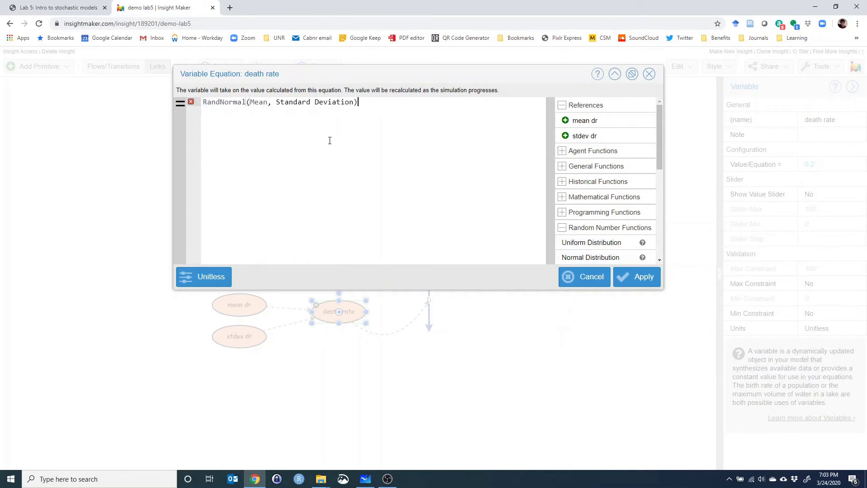
pyautogui.moveTo(252, 103); pyautogui.dragTo(264, 104)
pyautogui.click(585, 120)
pyautogui.moveTo(299, 102); pyautogui.dragTo(376, 103)
pyautogui.click(584, 135)
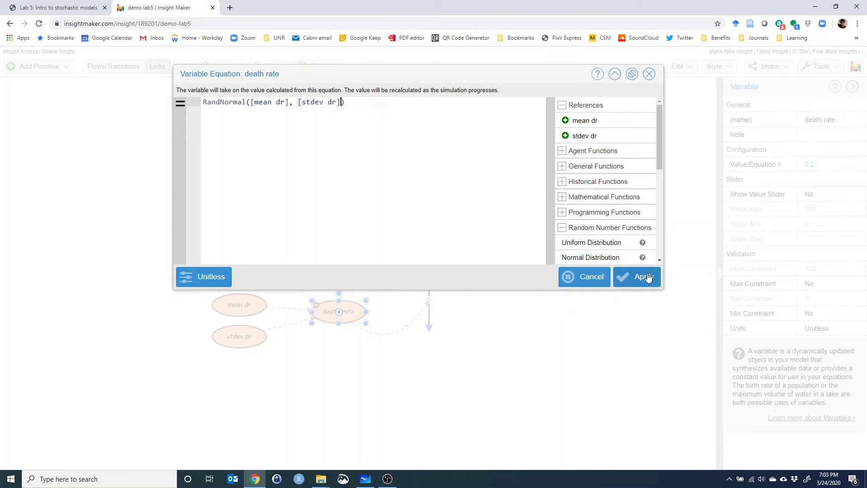
pyautogui.click(639, 277)
# Simulate the model and remove the mean and stdev variables from the results chart's data so only Population is plotted.
pyautogui.click(320, 67)
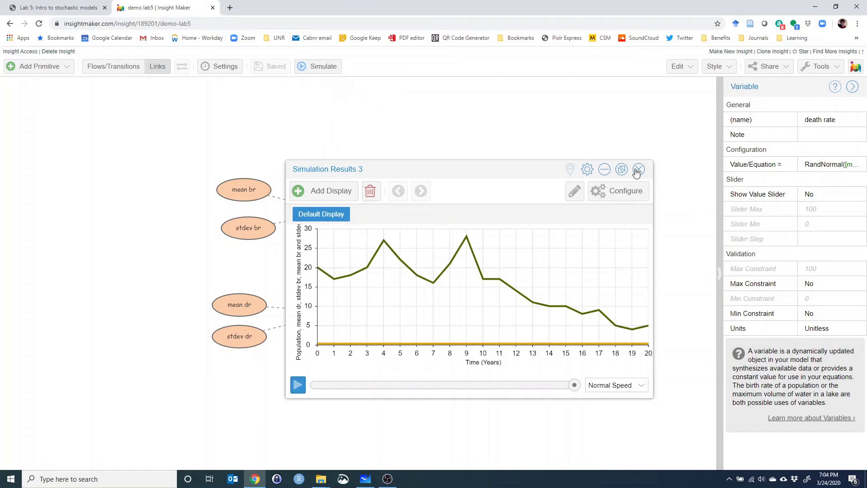
pyautogui.click(618, 192)
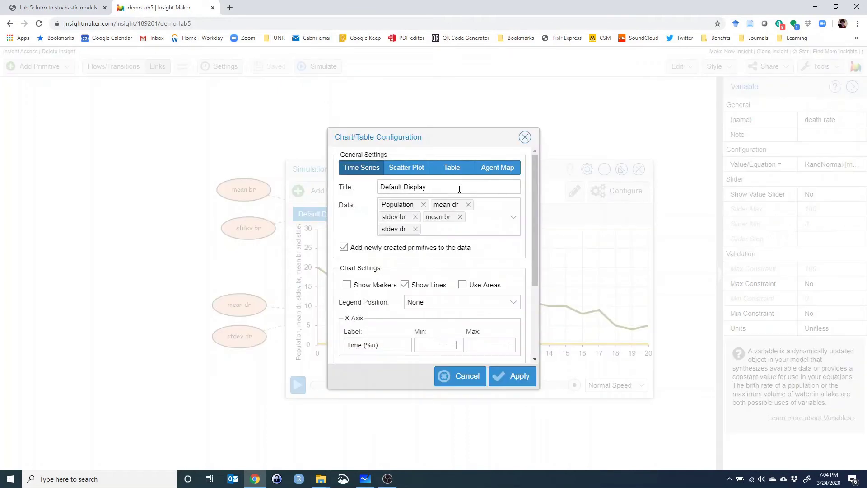
pyautogui.click(415, 230)
pyautogui.click(415, 217)
pyautogui.click(416, 217)
pyautogui.click(468, 205)
pyautogui.click(524, 376)
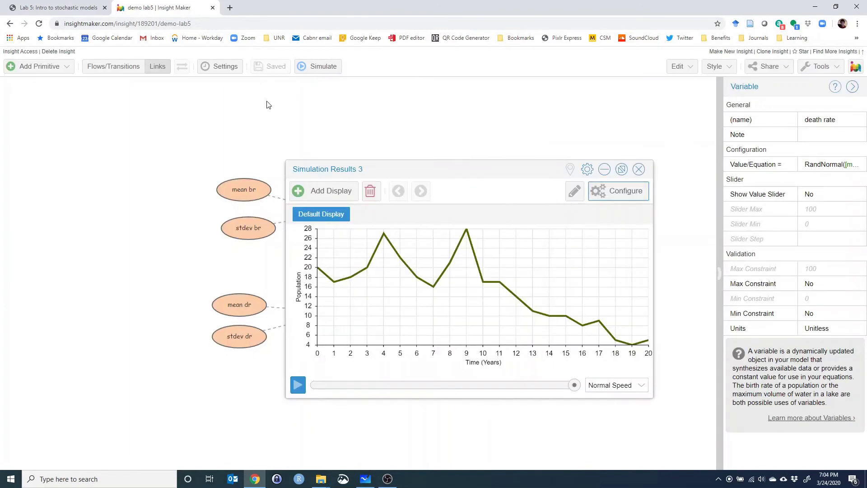
# Simulate the model once more and close the simulation results windows.
pyautogui.click(316, 67)
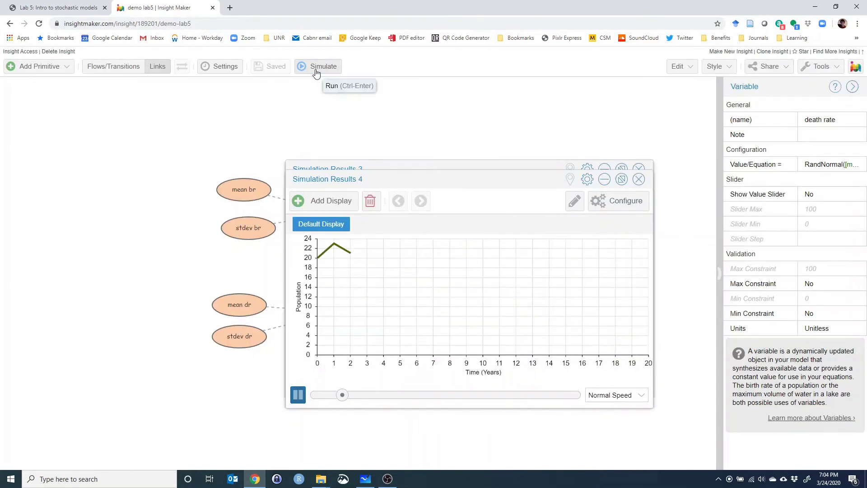
pyautogui.click(640, 176)
pyautogui.click(642, 175)
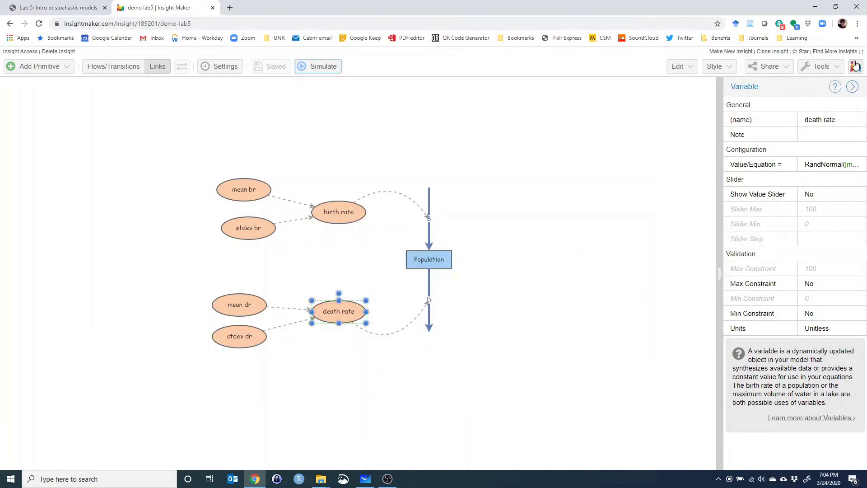
# Set up a sensitivity analysis with 500 runs and try to run it.
pyautogui.click(821, 66)
pyautogui.click(797, 128)
pyautogui.moveTo(456, 185); pyautogui.dragTo(414, 194)
pyautogui.write('500')
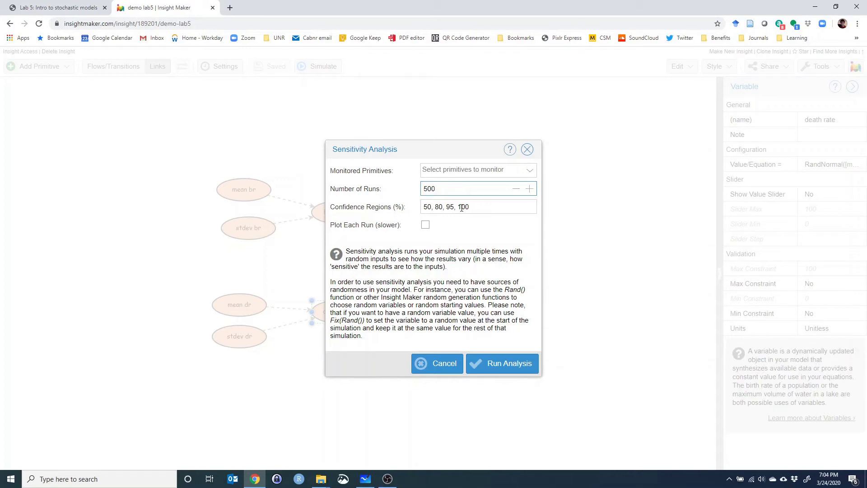
pyautogui.moveTo(426, 207); pyautogui.dragTo(474, 208)
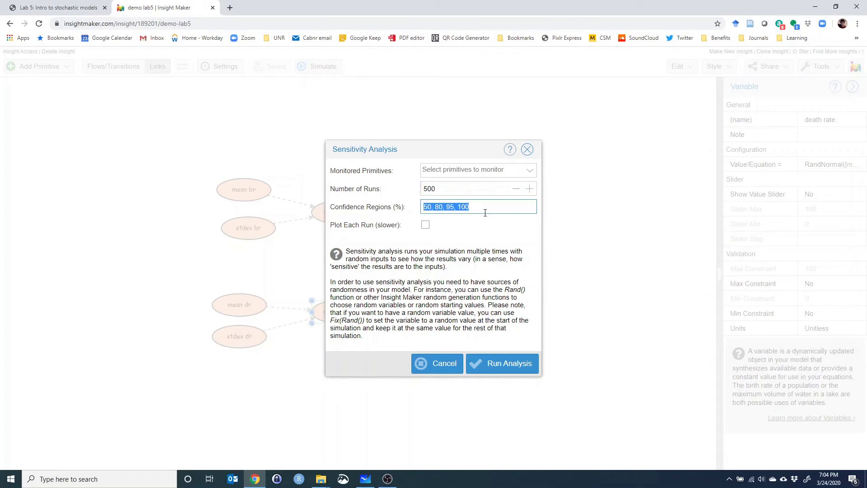
pyautogui.click(438, 229)
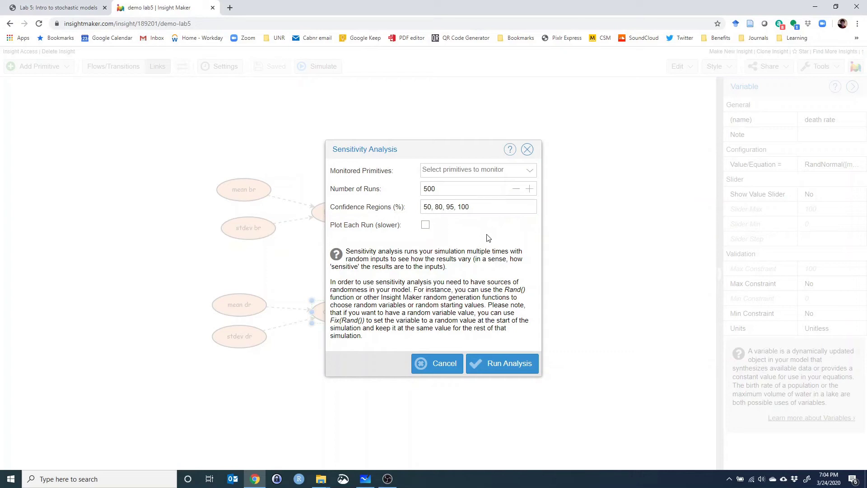
pyautogui.moveTo(460, 153); pyautogui.dragTo(495, 116)
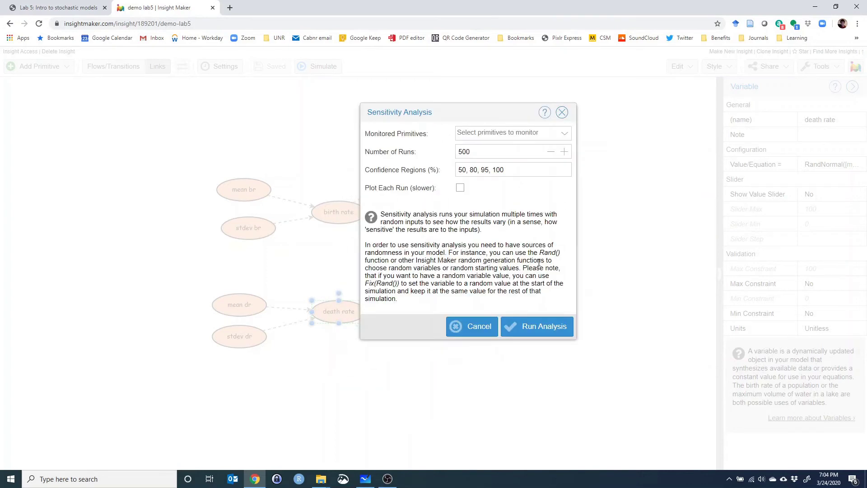
pyautogui.click(559, 332)
# Choose Population as the monitored primitive and run the sensitivity analysis.
pyautogui.moveTo(496, 133); pyautogui.dragTo(538, 133)
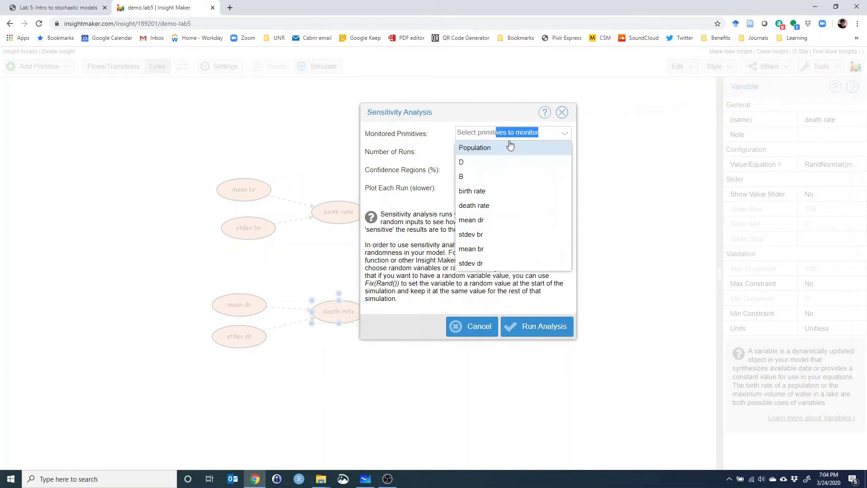
pyautogui.click(480, 149)
pyautogui.click(488, 110)
pyautogui.moveTo(488, 109); pyautogui.dragTo(561, 102)
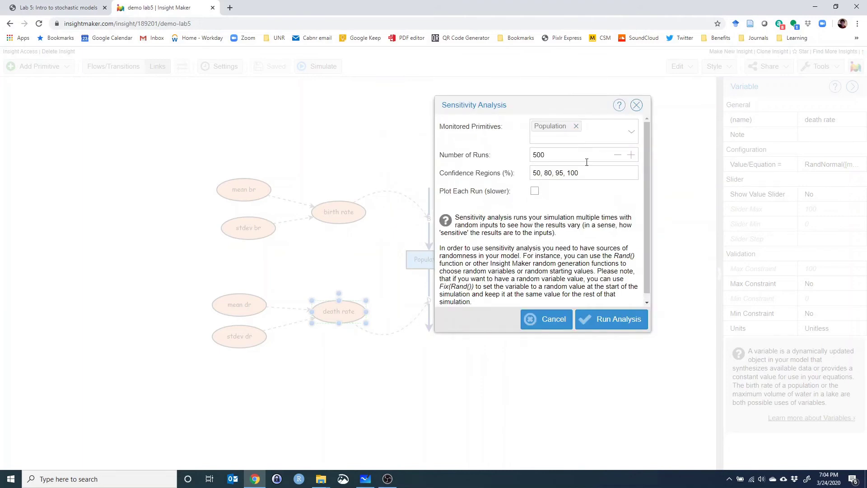
pyautogui.click(627, 318)
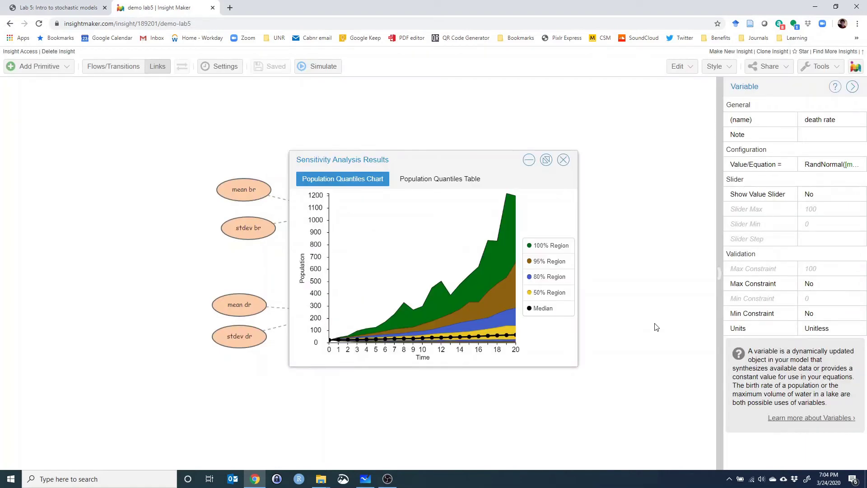
# Examine the 100% and 95% lower and upper population bounds at time 20 in the quantiles table, widening the 95% Lower column.
pyautogui.moveTo(428, 160); pyautogui.dragTo(441, 105)
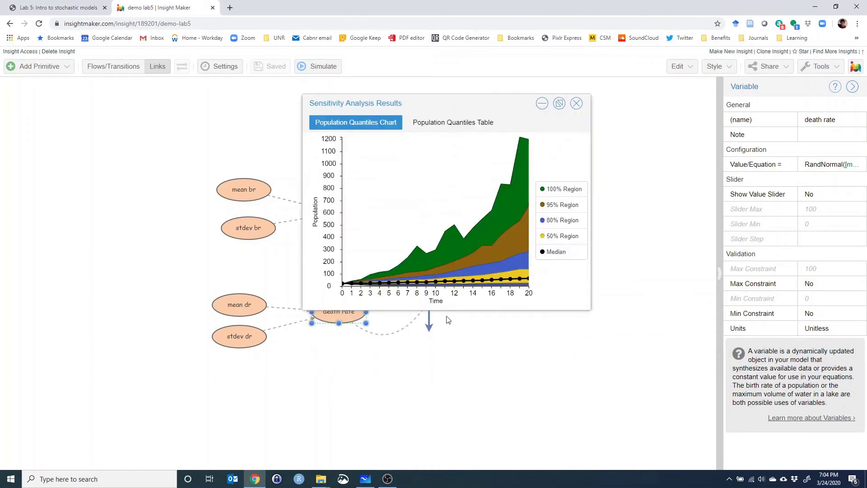
pyautogui.click(456, 122)
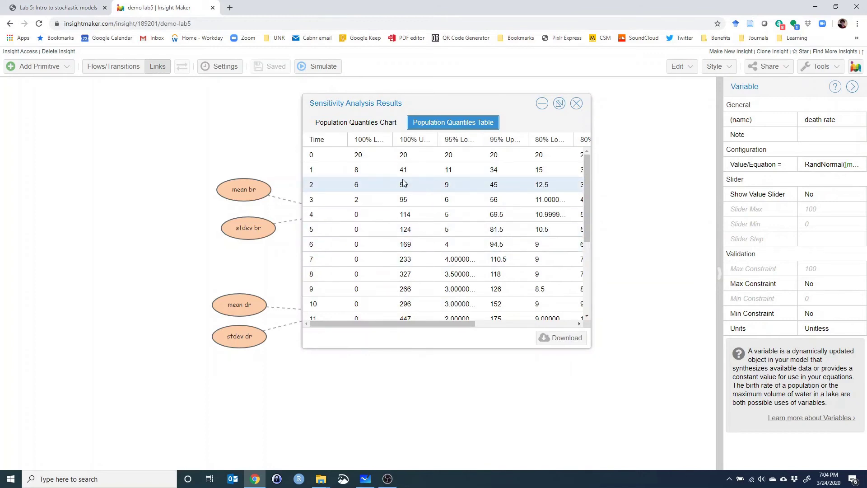
pyautogui.scroll(-3, 406, 181)
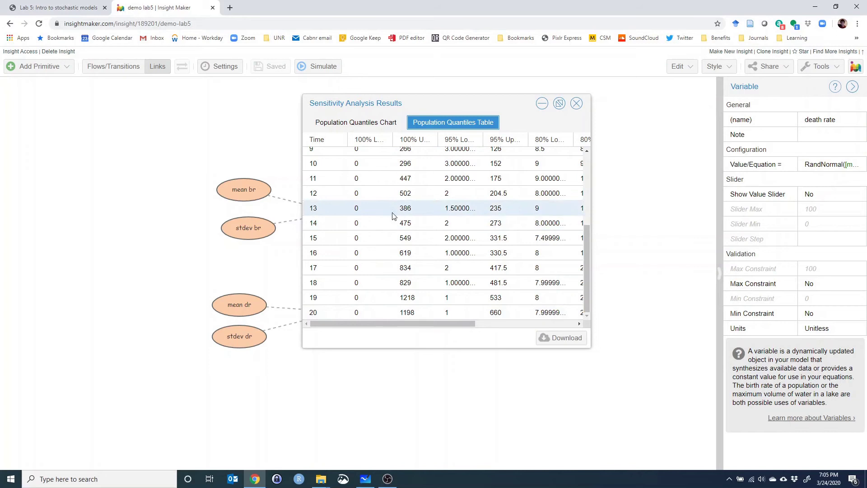
pyautogui.click(369, 315)
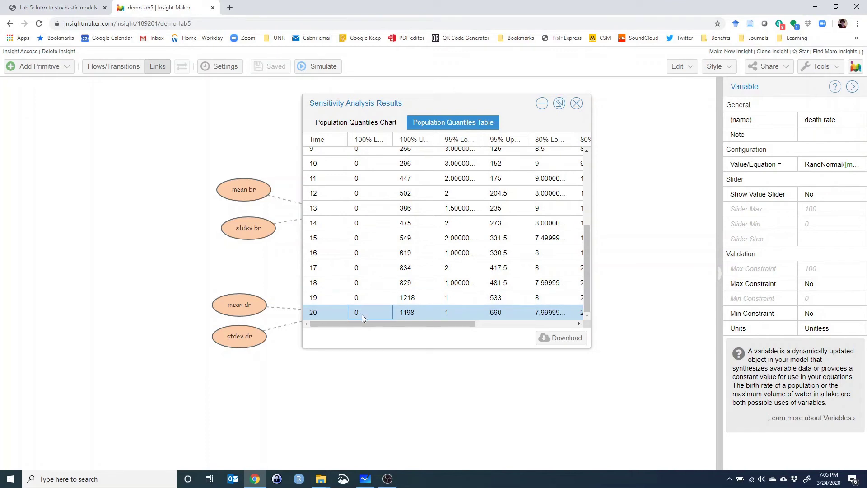
pyautogui.click(414, 314)
pyautogui.click(457, 314)
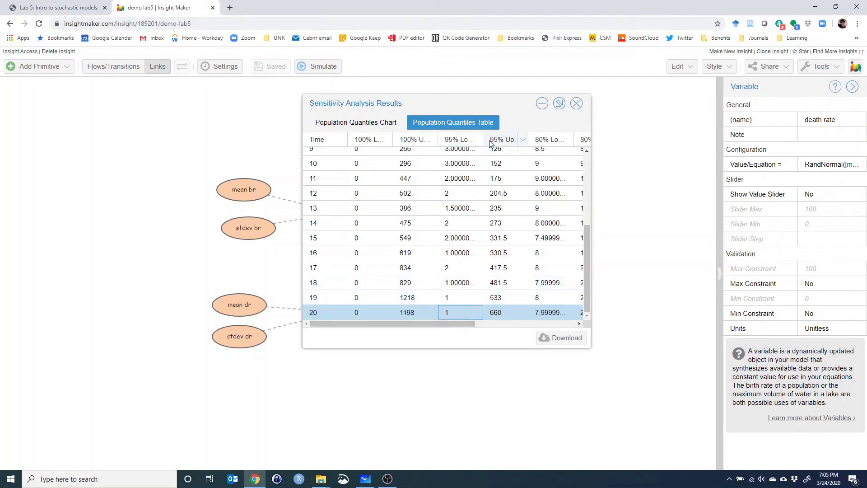
pyautogui.moveTo(484, 140); pyautogui.dragTo(517, 141)
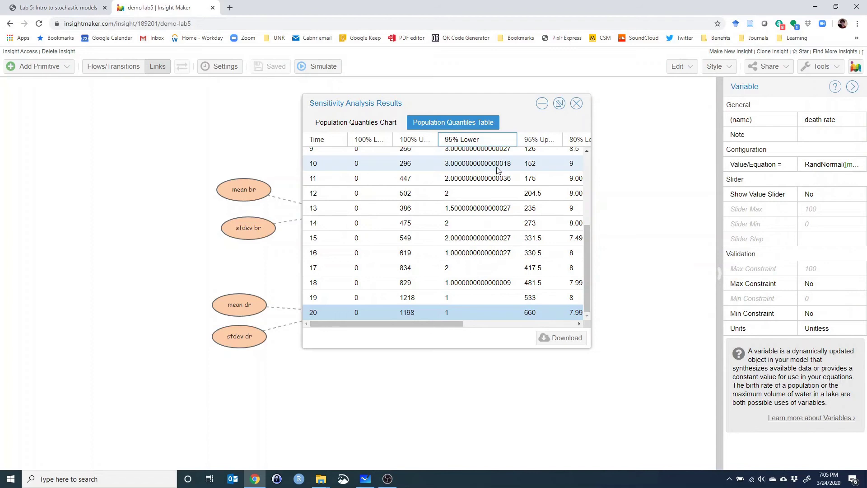
pyautogui.click(454, 314)
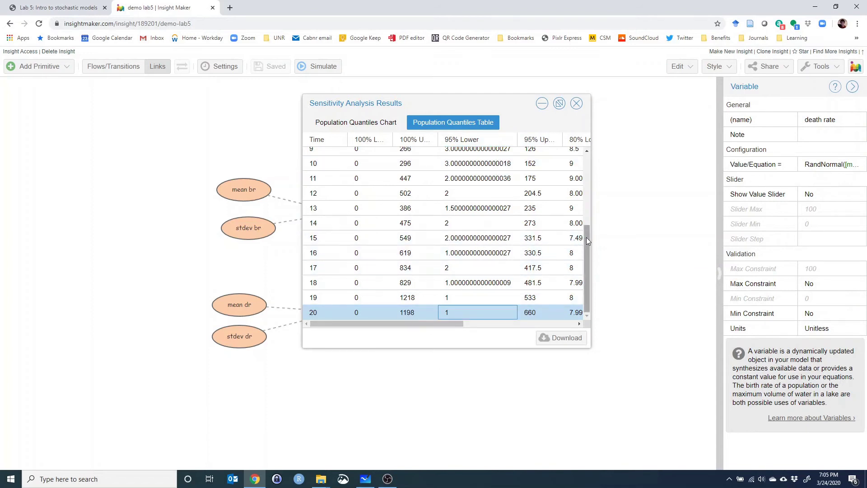
pyautogui.hscroll(3, 463, 319)
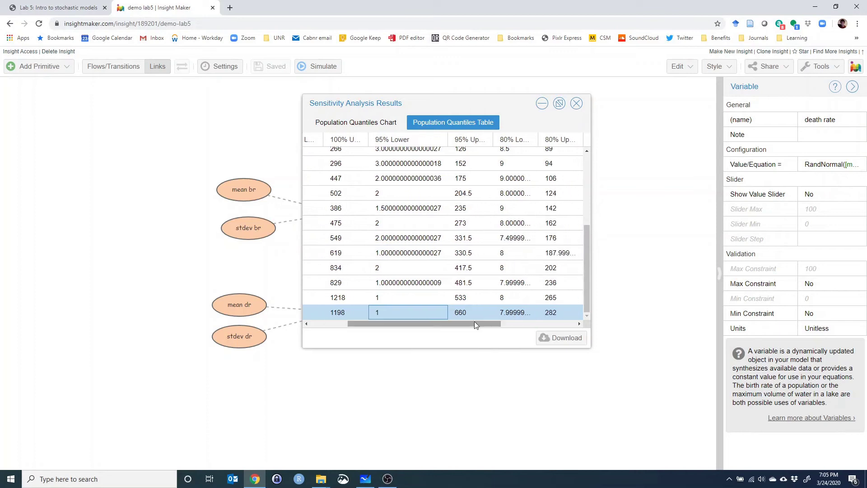
pyautogui.click(465, 315)
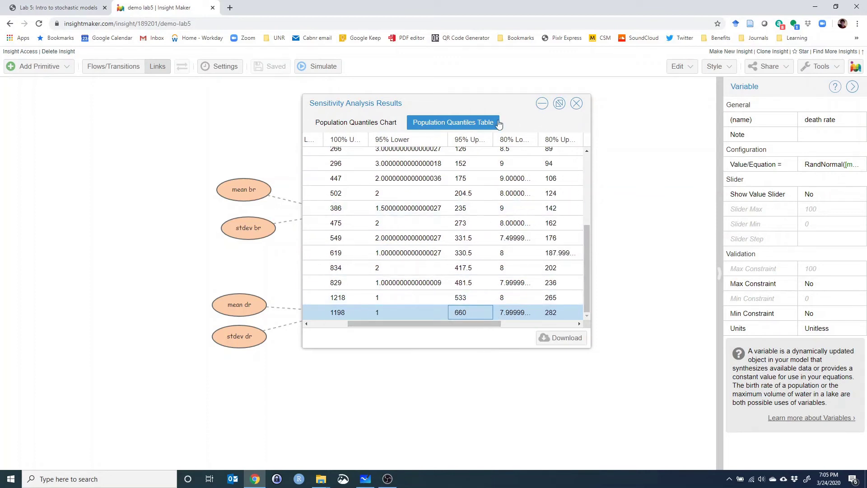
pyautogui.moveTo(435, 324); pyautogui.dragTo(361, 307)
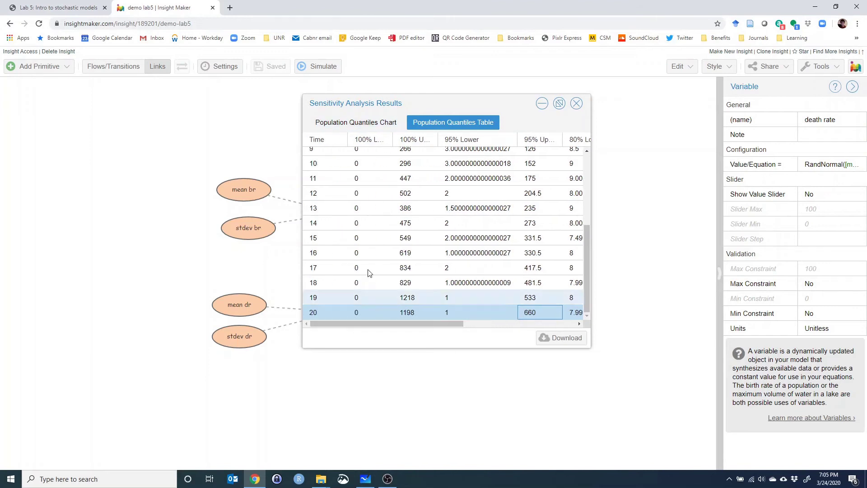
# Compare the population quantiles chart with the quantiles table, finishing on the chart.
pyautogui.click(360, 122)
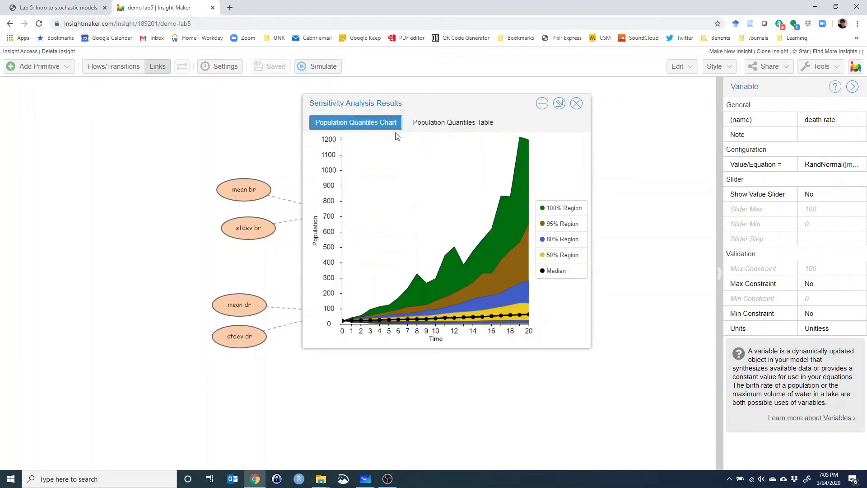
pyautogui.click(446, 123)
pyautogui.click(330, 122)
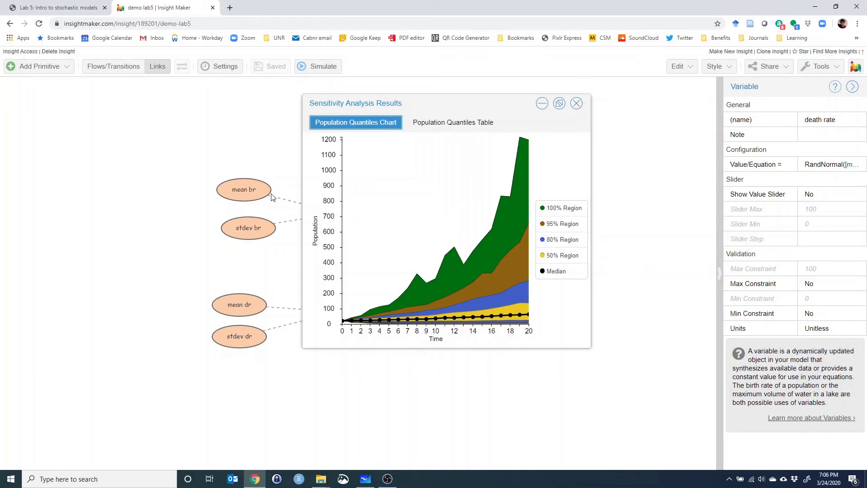
# Check the values of mean br and mean dr alongside the population quantiles chart.
pyautogui.click(253, 191)
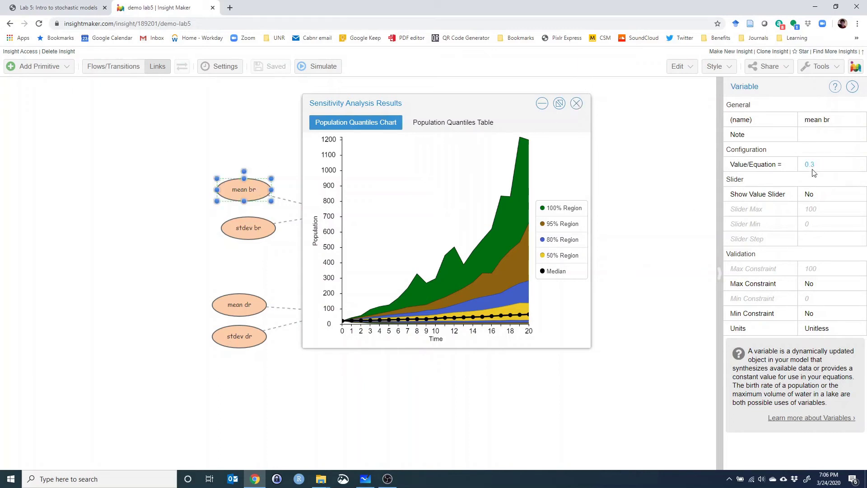
pyautogui.click(251, 305)
pyautogui.moveTo(493, 101); pyautogui.dragTo(551, 100)
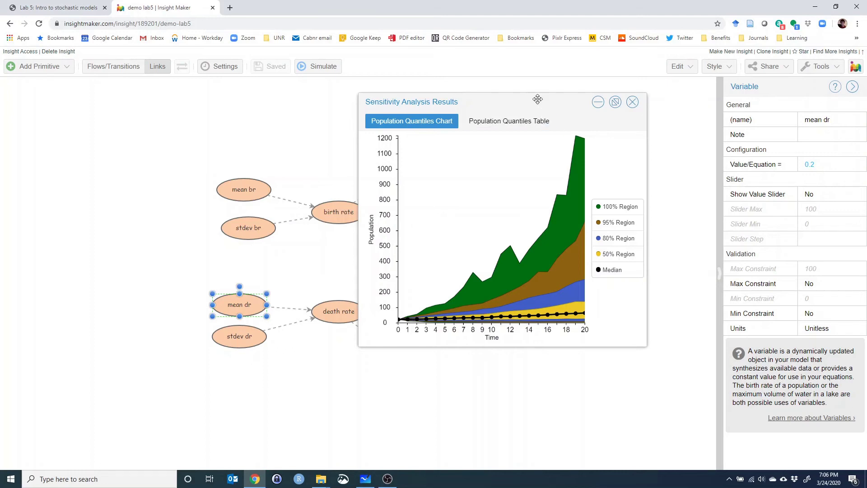
pyautogui.moveTo(536, 99); pyautogui.dragTo(480, 104)
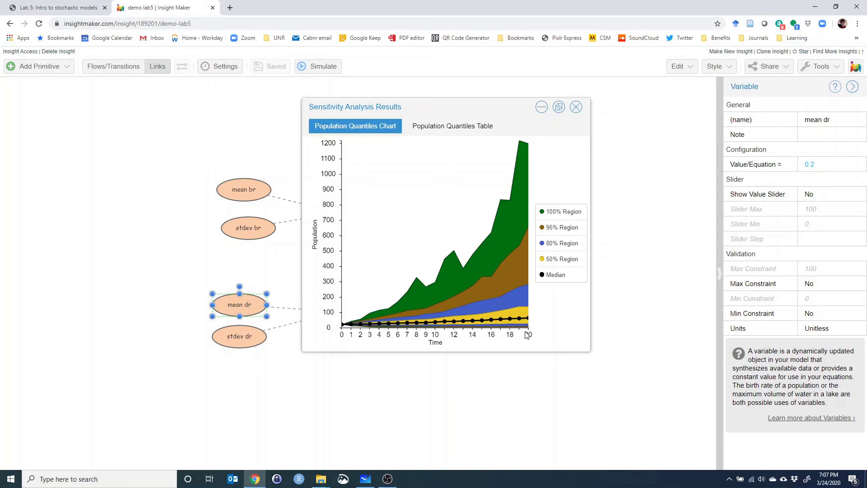
# Switch to the Lab 5 web page and read the minimum viable population (MVP) definition in Exercise 3, highlighting the term MVP.
pyautogui.click(64, 8)
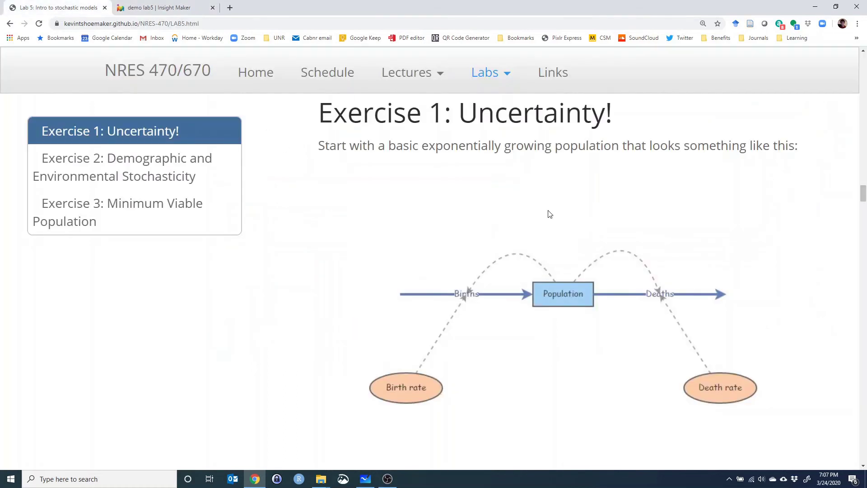
pyautogui.scroll(-2, 544, 210)
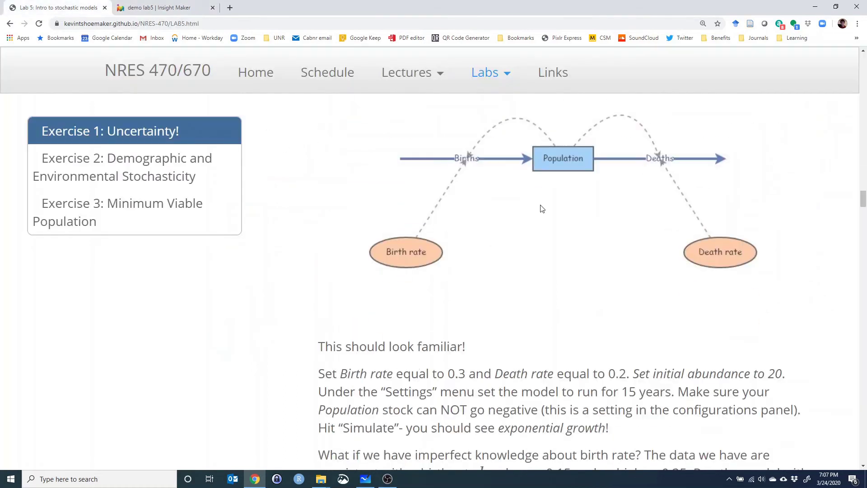
pyautogui.click(131, 216)
pyautogui.scroll(-15, 500, 279)
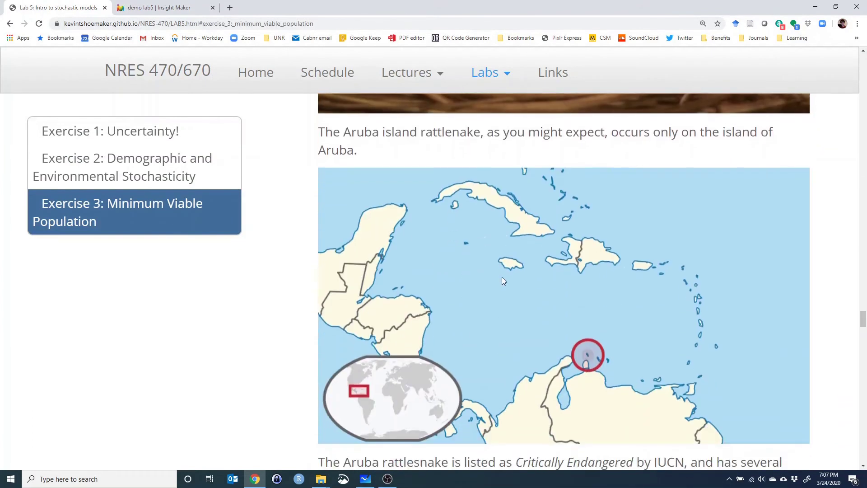
pyautogui.scroll(-6, 505, 277)
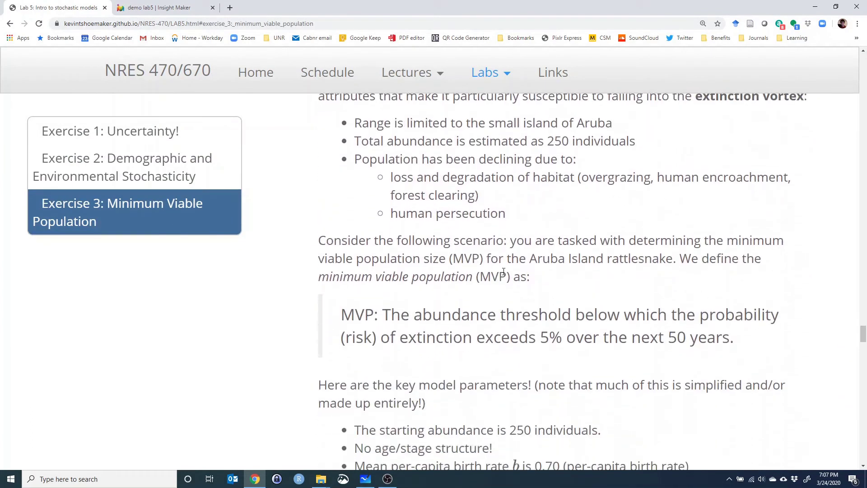
pyautogui.moveTo(341, 250); pyautogui.dragTo(374, 249)
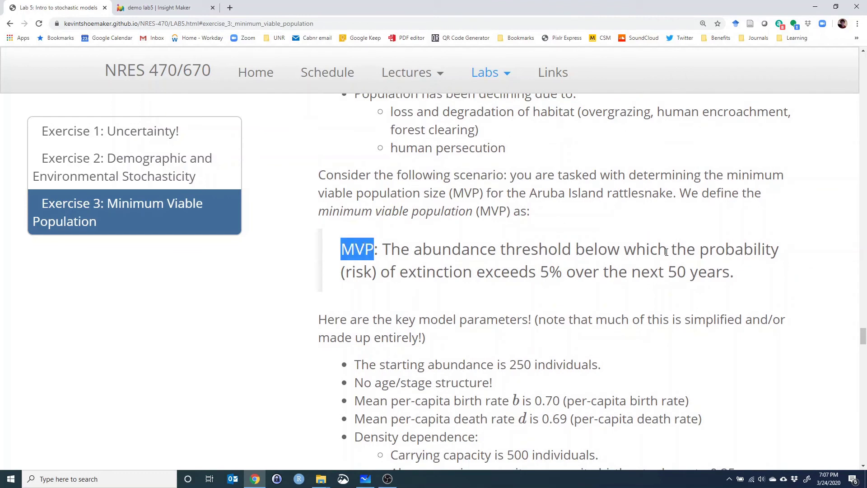
# Switch to the Insight Maker model, close the sensitivity results, set the simulation length to 50 years and save.
pyautogui.click(406, 271)
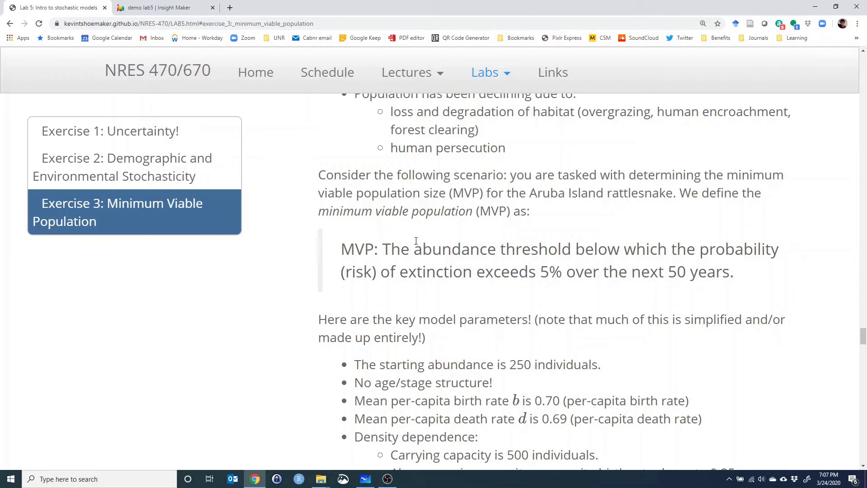
pyautogui.moveTo(342, 248); pyautogui.dragTo(374, 249)
pyautogui.click(174, 9)
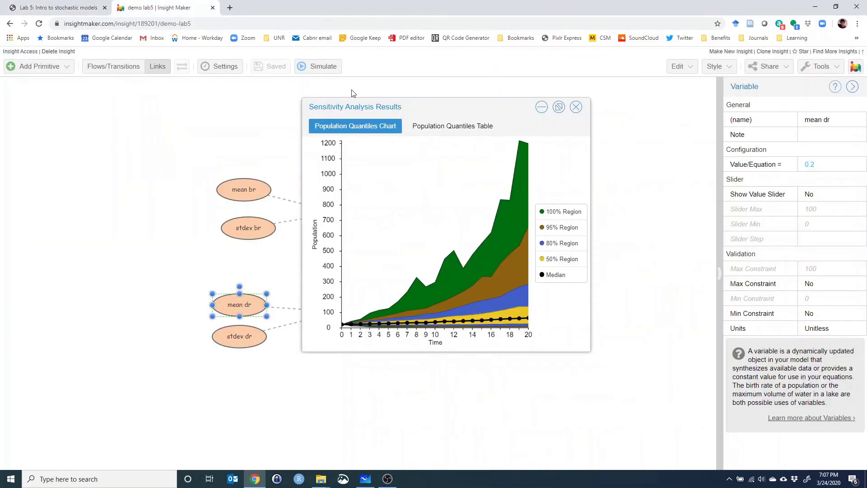
pyautogui.click(577, 110)
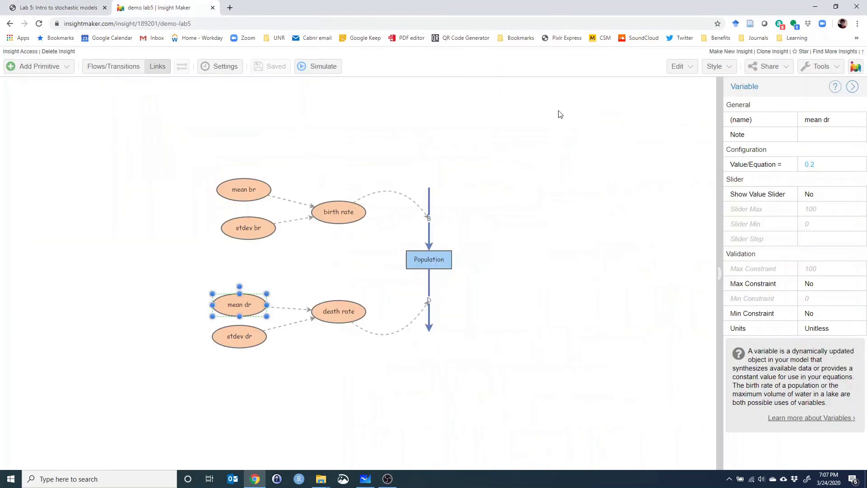
pyautogui.click(219, 67)
pyautogui.doubleClick(432, 183)
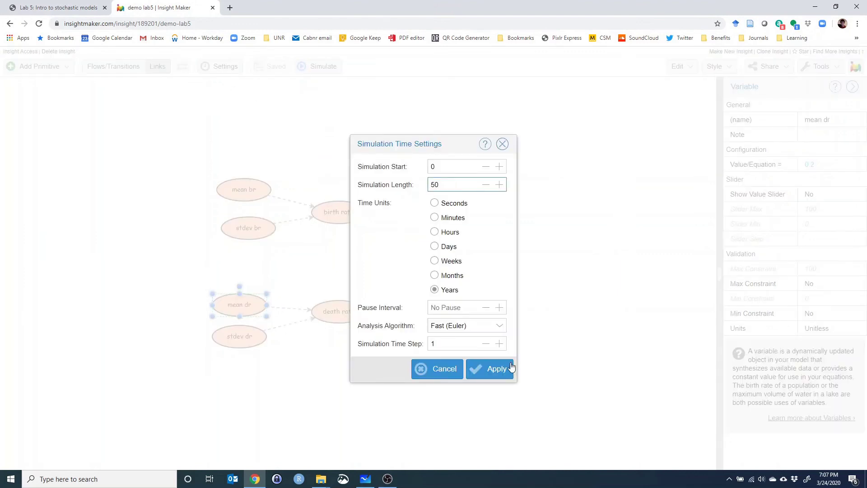
pyautogui.click(497, 370)
pyautogui.hotkey('ctrl', 's')
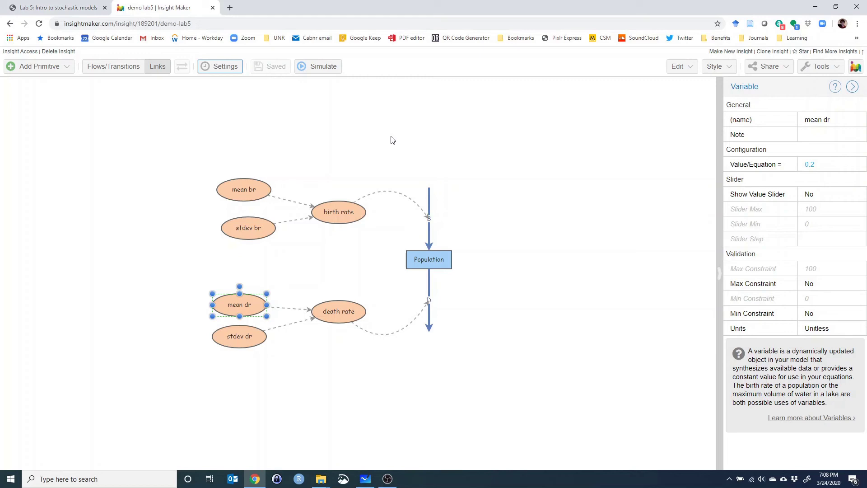
# Run a sensitivity analysis monitoring Population with 500 runs and confidence regions of 50, 80, 95 and 100%.
pyautogui.click(271, 145)
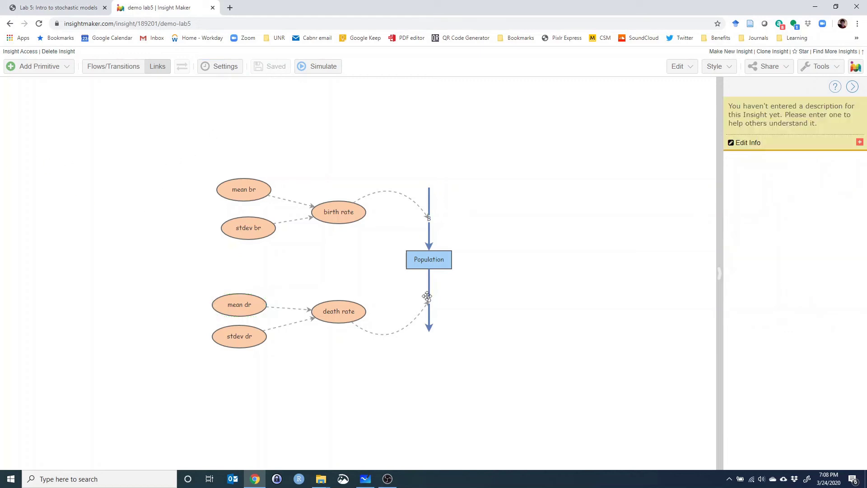
pyautogui.click(435, 257)
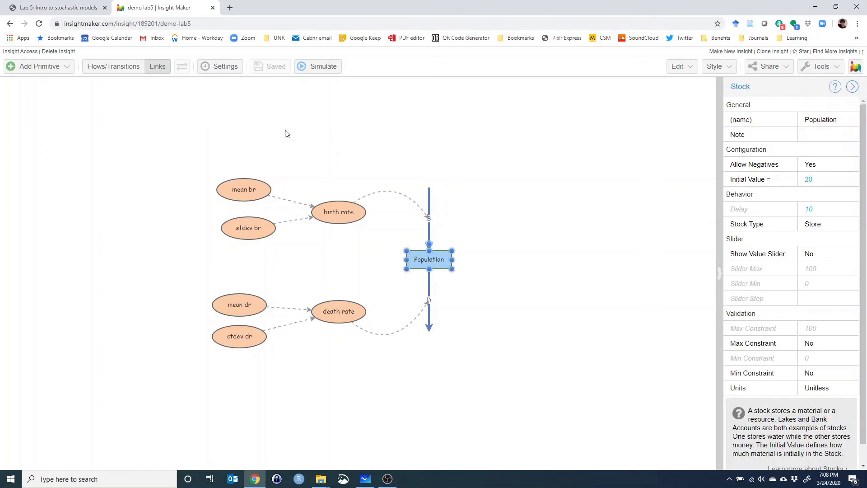
pyautogui.click(811, 69)
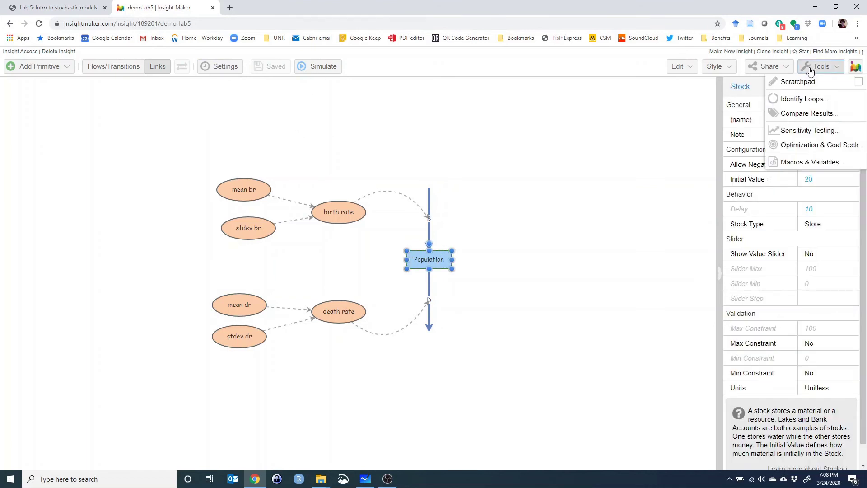
pyautogui.click(813, 130)
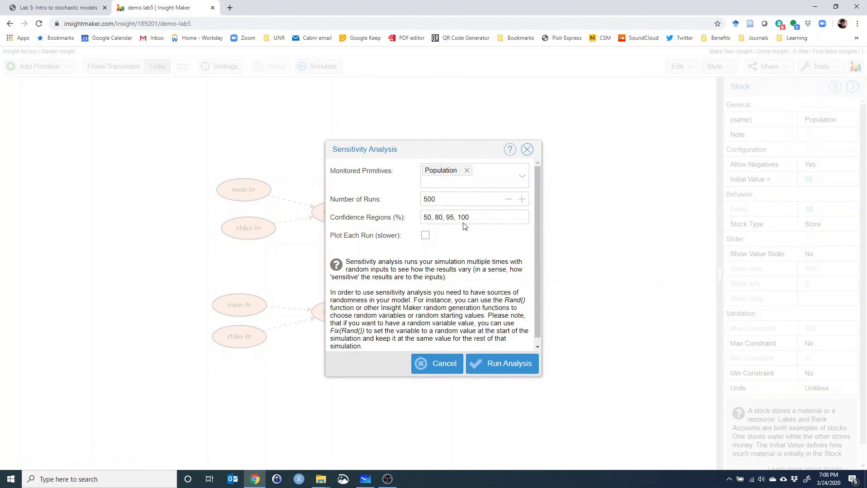
pyautogui.click(443, 199)
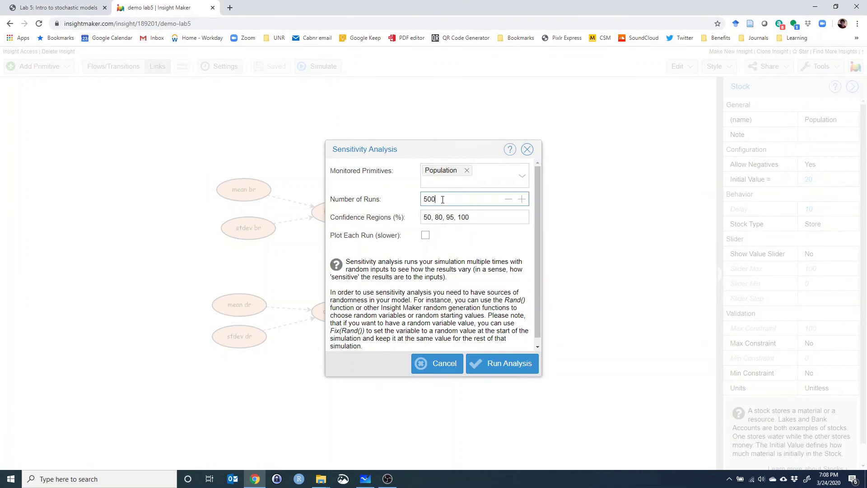
pyautogui.click(500, 369)
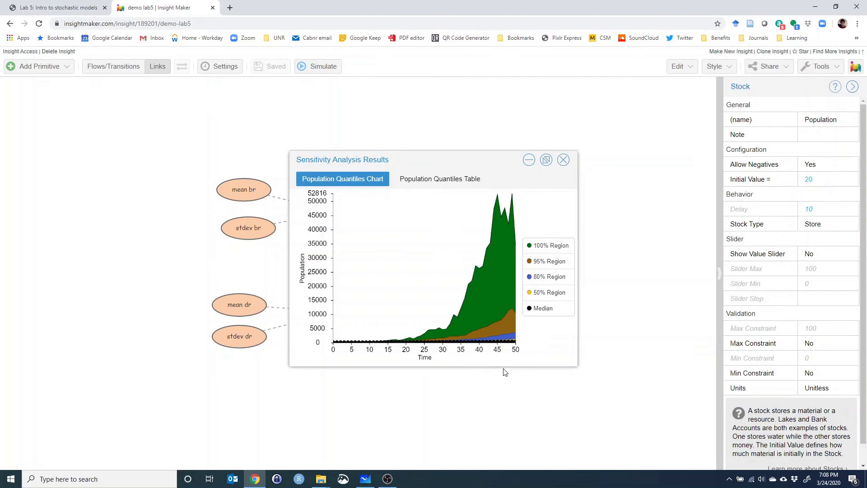
# Examine the quantiles chart, and view the final rows of the quantiles table in a widened results window.
pyautogui.moveTo(425, 158); pyautogui.dragTo(431, 99)
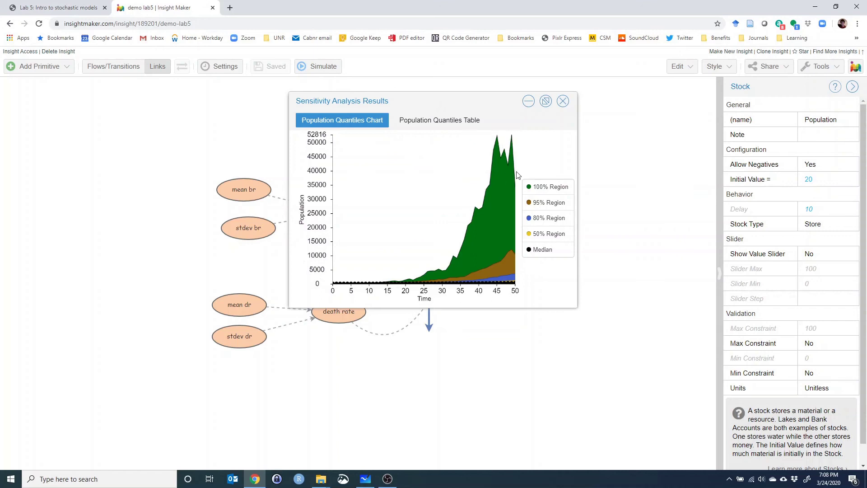
pyautogui.click(445, 120)
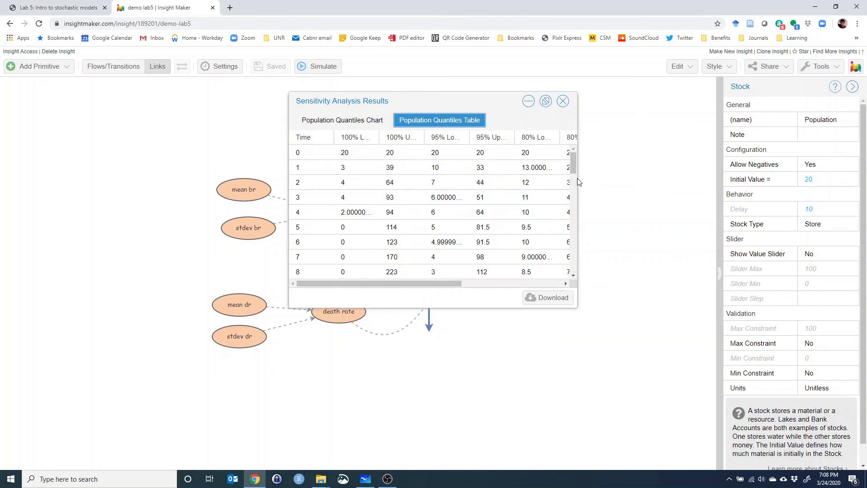
pyautogui.moveTo(579, 179); pyautogui.dragTo(612, 188)
pyautogui.scroll(-9, 435, 180)
pyautogui.scroll(-5, 434, 179)
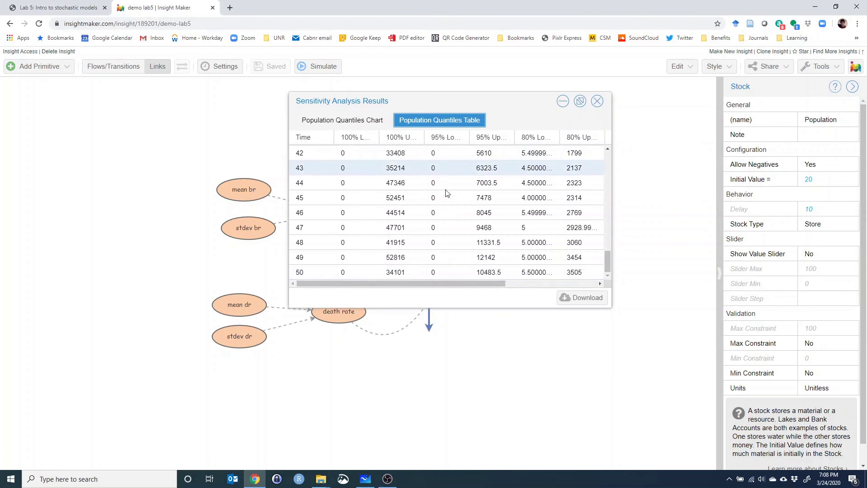
# Sort the quantiles table by the 95% Lower column, check the time 50 row, and restore ascending order by Time.
pyautogui.click(441, 138)
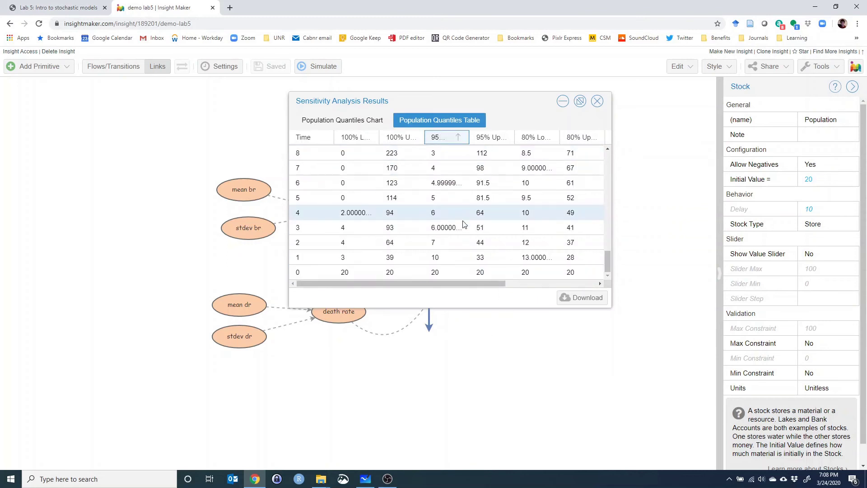
pyautogui.click(430, 282)
pyautogui.click(462, 138)
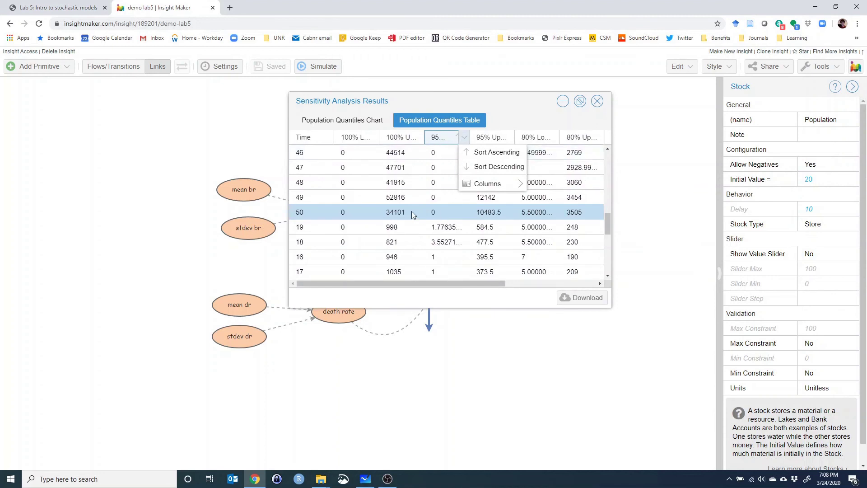
pyautogui.click(328, 139)
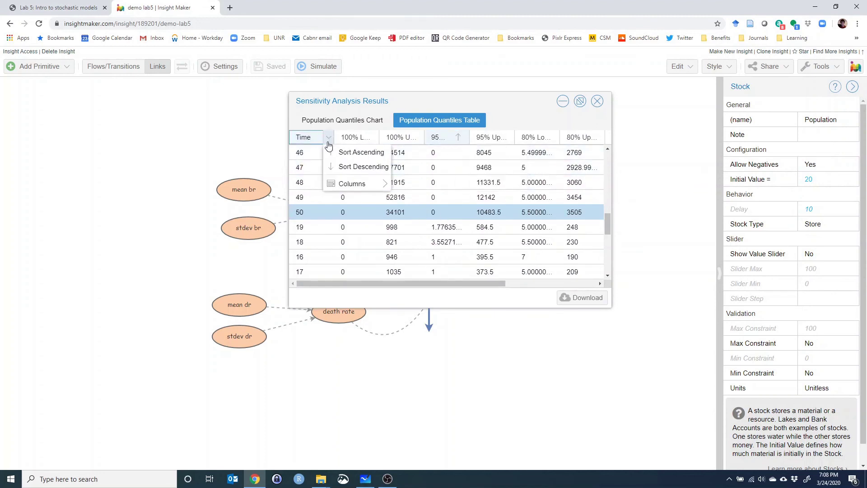
pyautogui.click(345, 154)
# Examine the 95% lower and upper population bounds at time 50 in the quantiles table, and close the results.
pyautogui.scroll(-5, 352, 195)
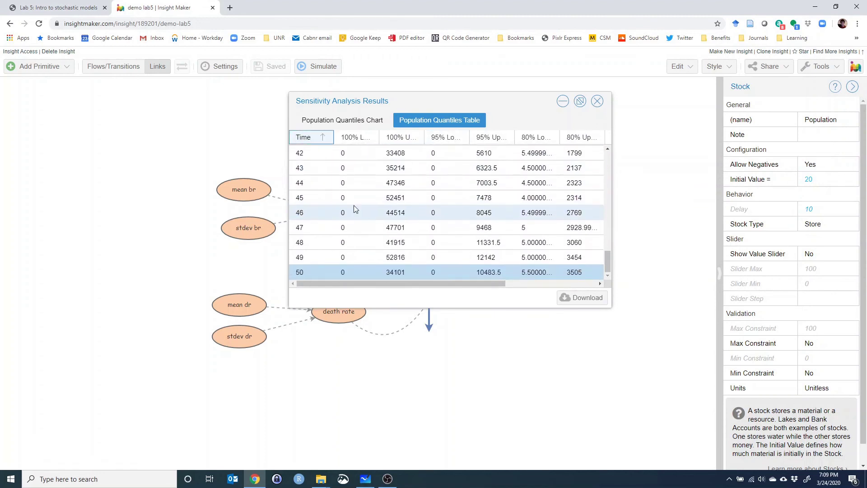
pyautogui.click(445, 272)
pyautogui.click(486, 274)
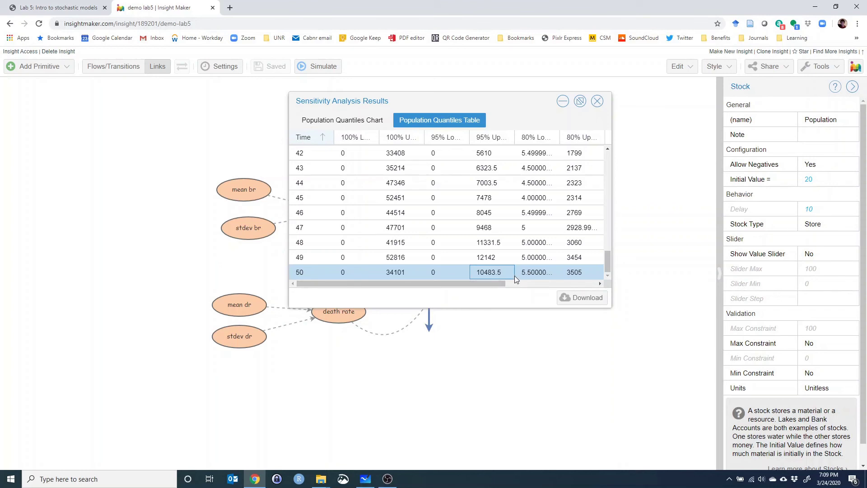
pyautogui.click(597, 102)
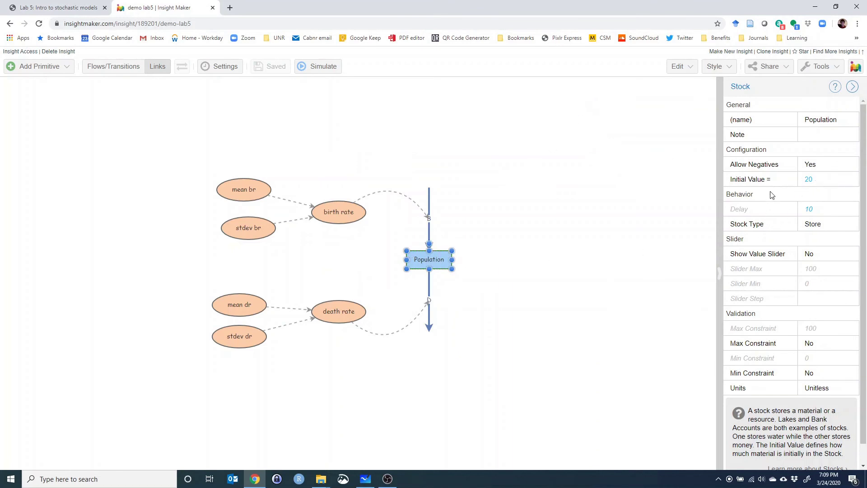
# Turn on the value slider for the Population stock and deselect the stock to display the slider.
pyautogui.click(484, 248)
pyautogui.click(433, 259)
pyautogui.scroll(-1, 811, 224)
pyautogui.click(811, 232)
pyautogui.click(852, 234)
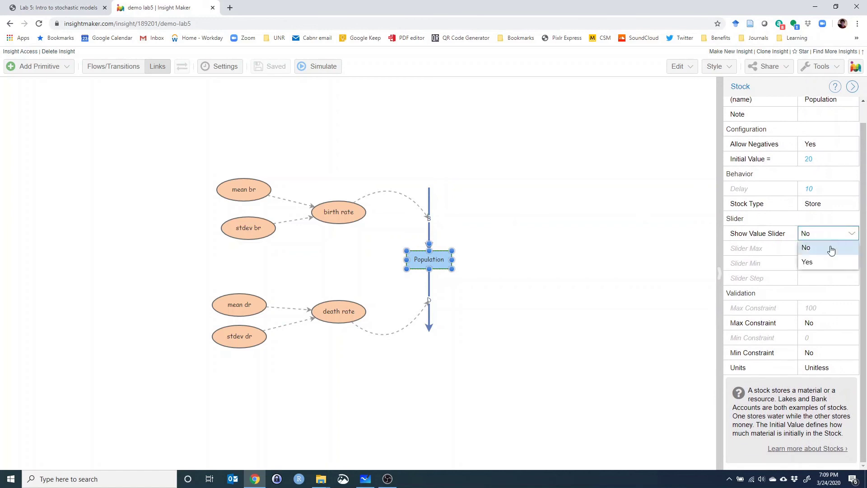
pyautogui.click(819, 262)
pyautogui.click(559, 245)
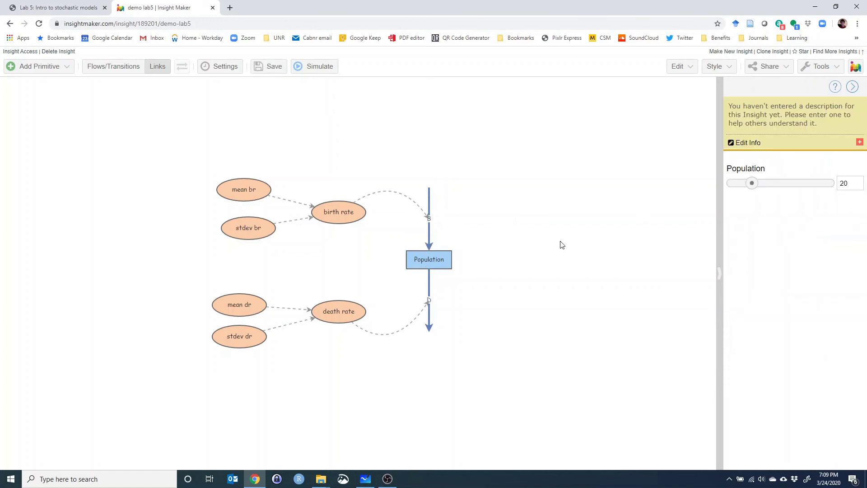
# Set the Population stock's slider step to 1.
pyautogui.click(440, 262)
pyautogui.click(834, 254)
pyautogui.click(826, 269)
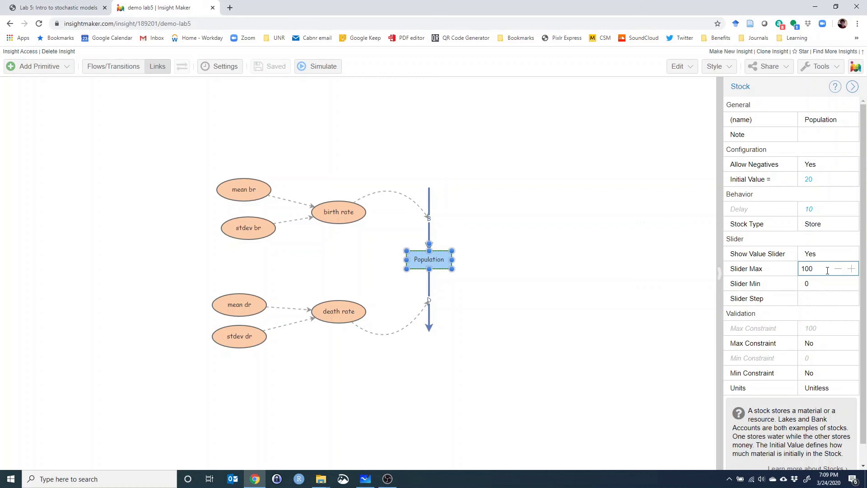
pyautogui.click(825, 289)
pyautogui.click(824, 298)
pyautogui.write('1')
pyautogui.scroll(-1, 786, 330)
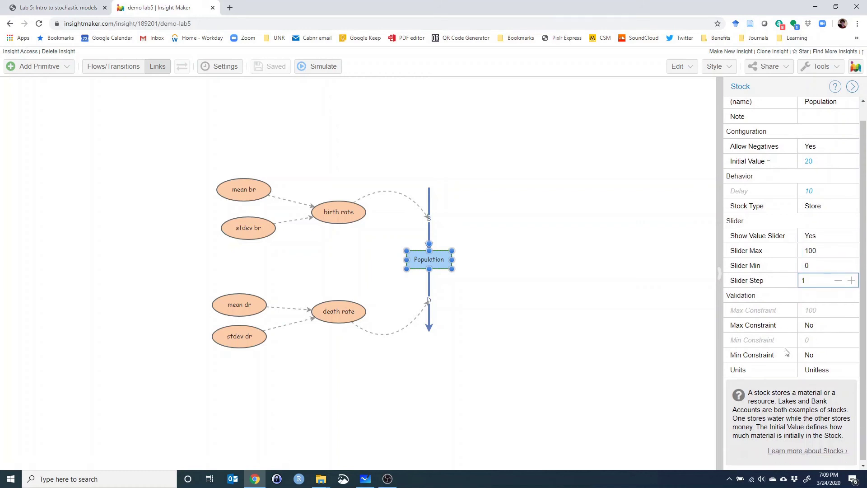
pyautogui.click(669, 145)
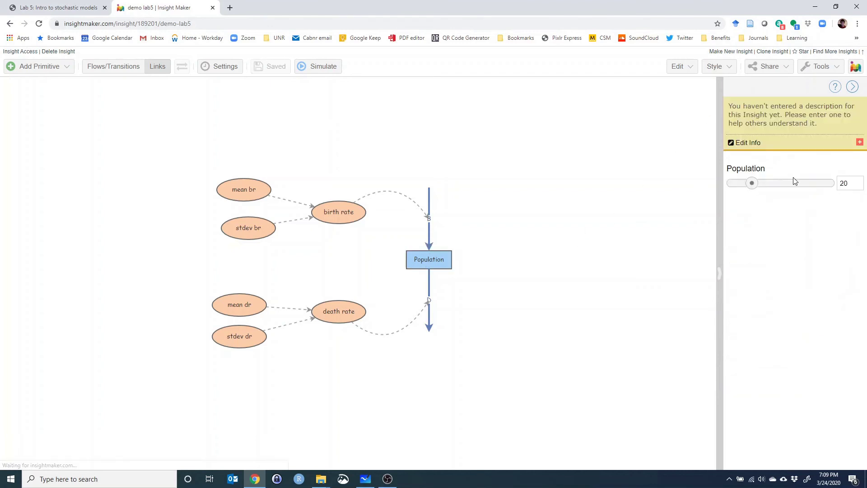
# Set the initial population to 50 with its value slider and run the sensitivity analysis with 500 runs.
pyautogui.moveTo(755, 183); pyautogui.dragTo(784, 192)
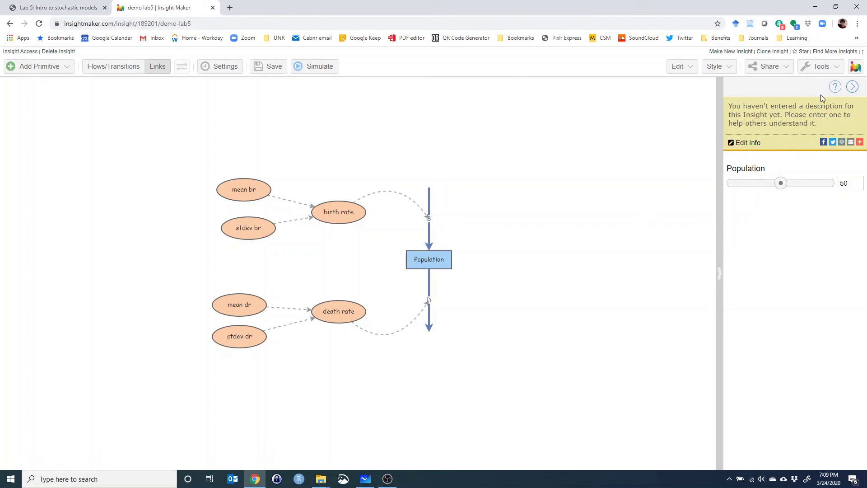
pyautogui.click(830, 68)
pyautogui.click(781, 118)
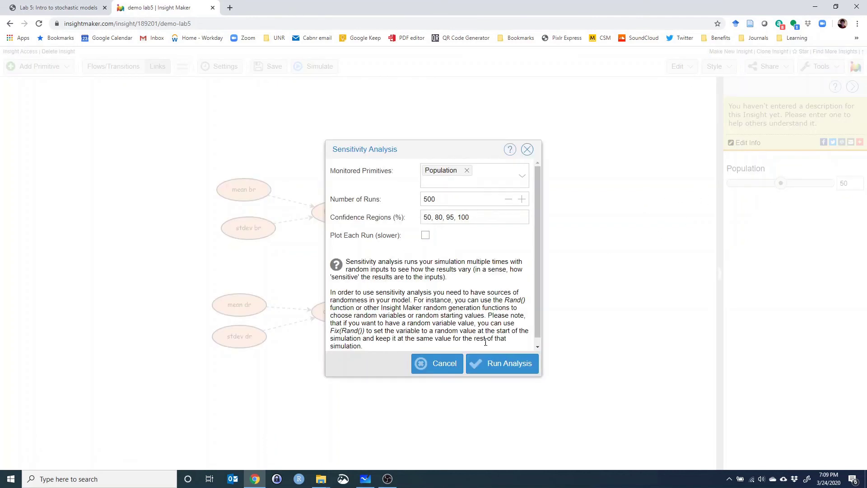
pyautogui.click(495, 374)
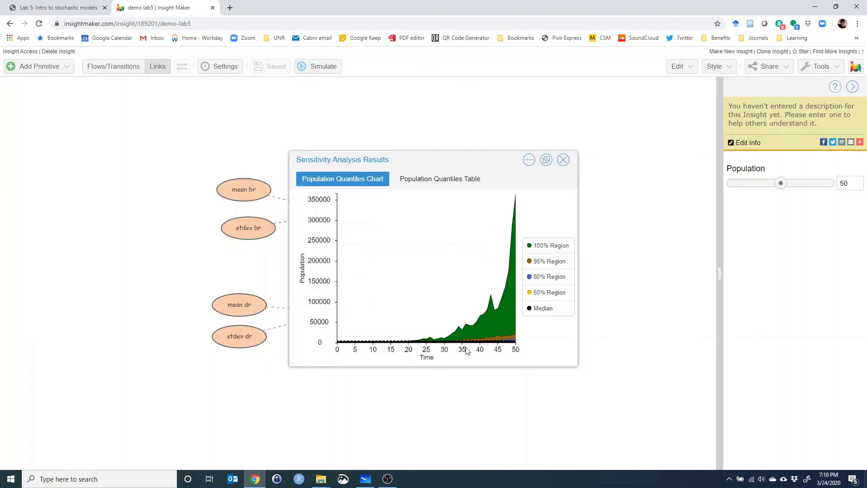
# Compare the quantiles chart and table for the initial population of 50, checking the 95% lower bound at time 50.
pyautogui.click(420, 178)
pyautogui.scroll(-14, 449, 210)
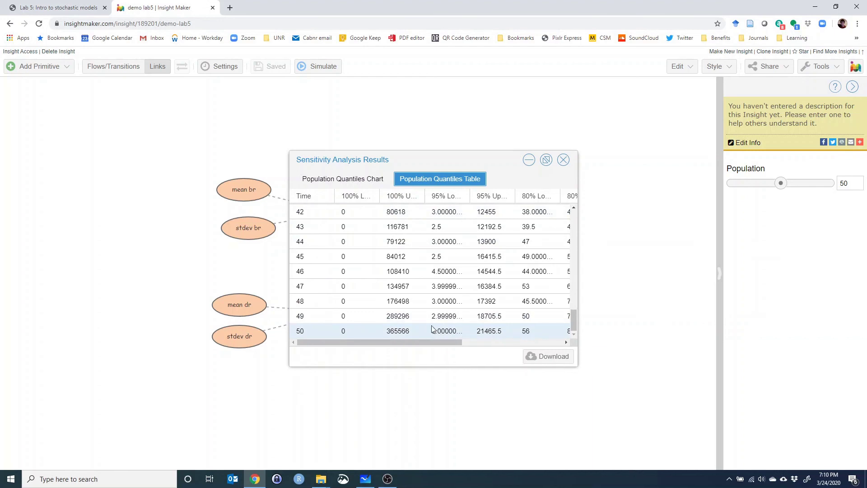
pyautogui.click(343, 179)
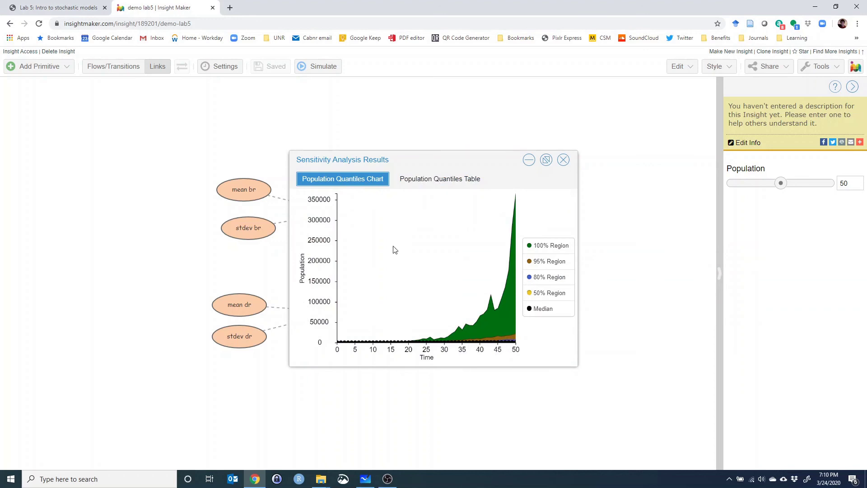
pyautogui.click(436, 183)
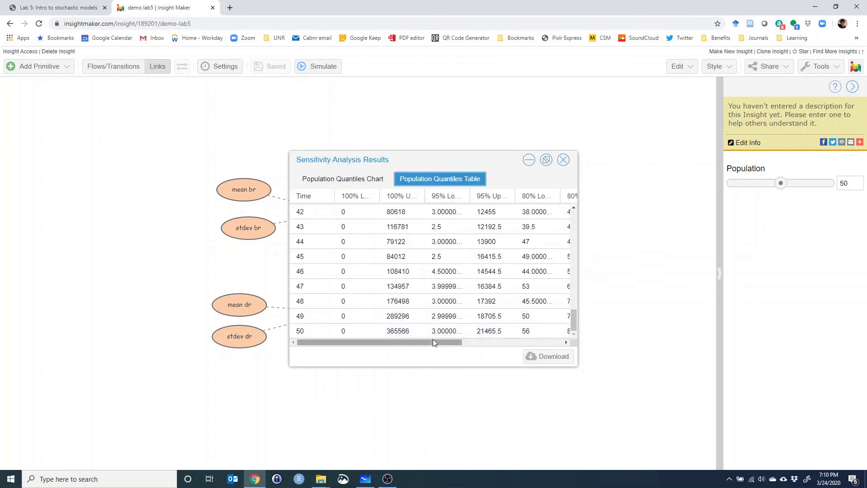
pyautogui.click(444, 331)
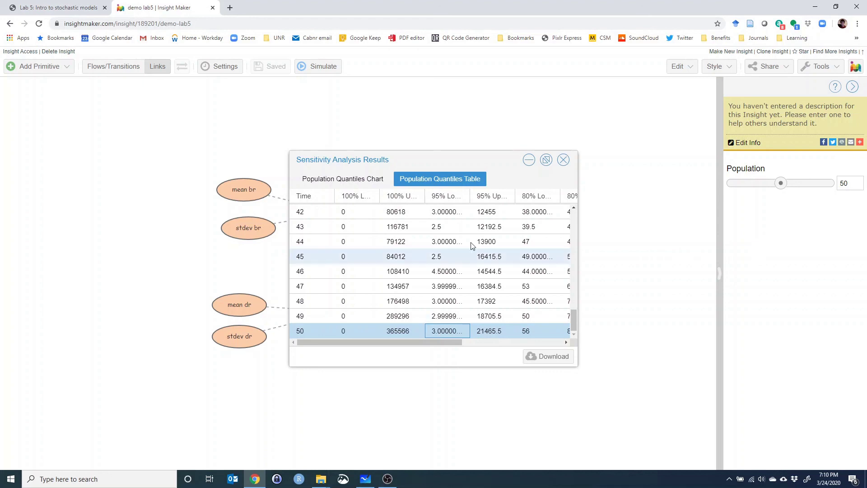
# Close the sensitivity results, set the initial population to 30 with its value slider and save the model.
pyautogui.click(563, 160)
pyautogui.moveTo(782, 186); pyautogui.dragTo(765, 198)
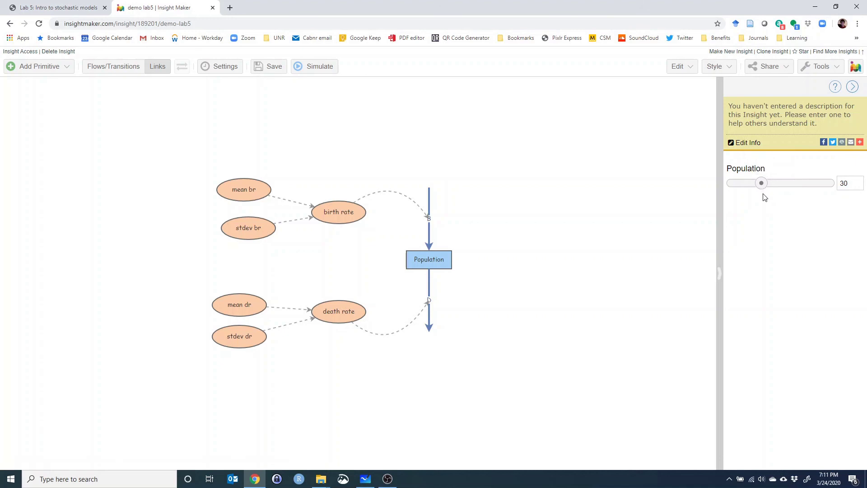
pyautogui.hotkey('ctrl', 's')
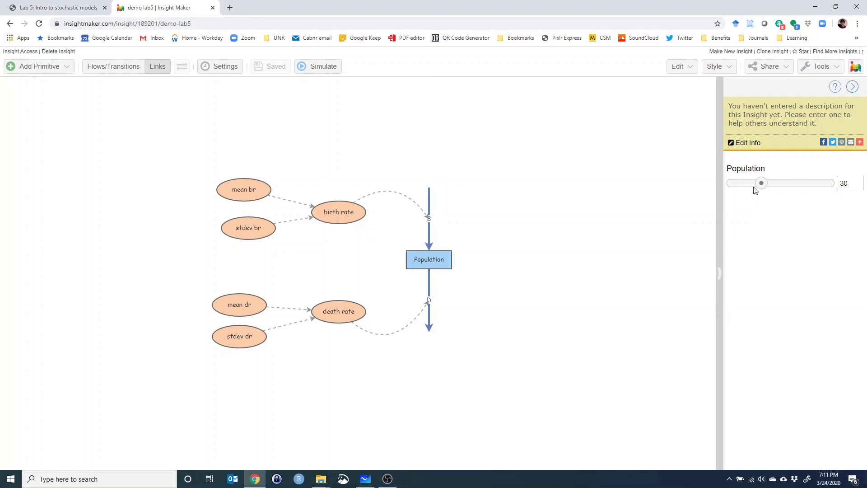
# Set the initial population to 40 with its value slider and run the sensitivity analysis with 100 runs.
pyautogui.moveTo(761, 184); pyautogui.dragTo(771, 185)
pyautogui.click(822, 66)
pyautogui.click(608, 141)
pyautogui.click(816, 67)
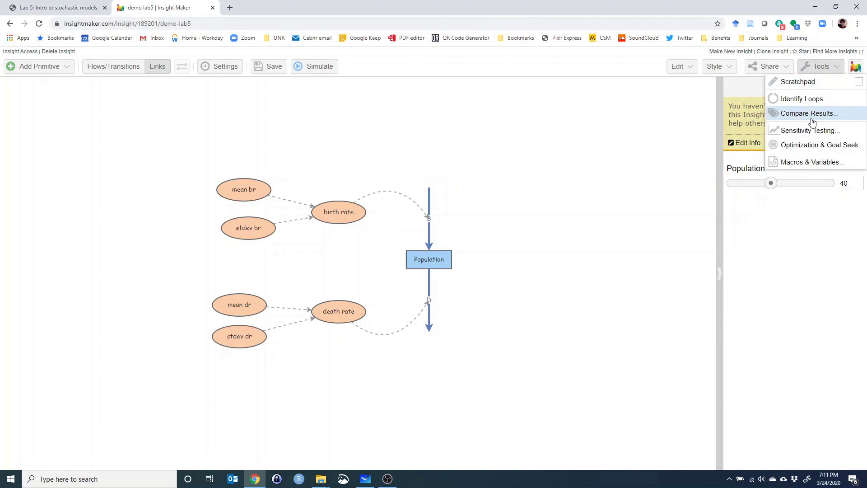
pyautogui.click(770, 129)
pyautogui.moveTo(436, 199); pyautogui.dragTo(405, 200)
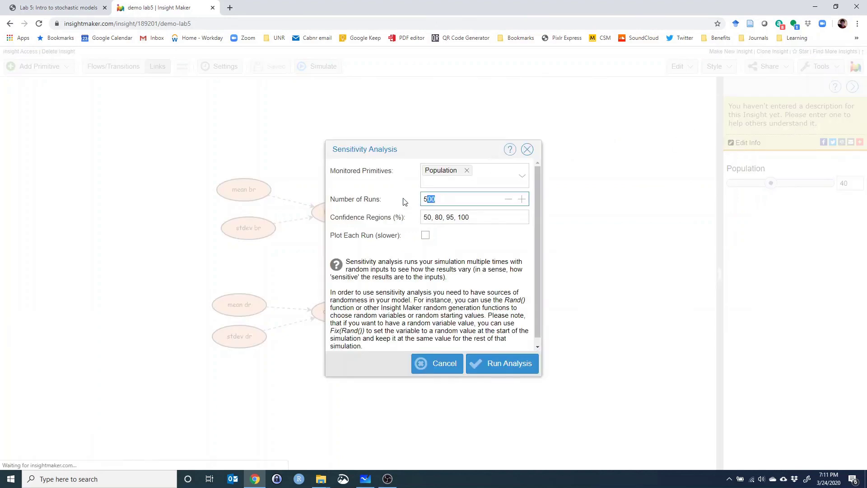
pyautogui.press('BackSpace')
pyautogui.write('100')
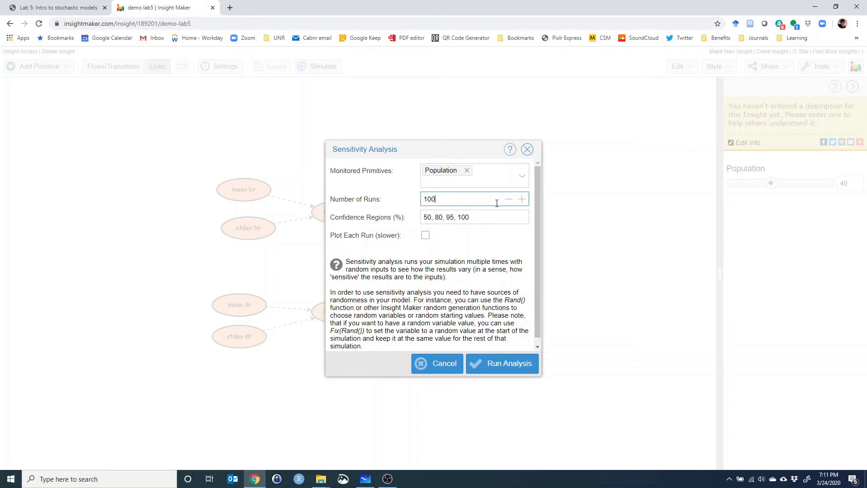
pyautogui.moveTo(474, 151); pyautogui.dragTo(493, 128)
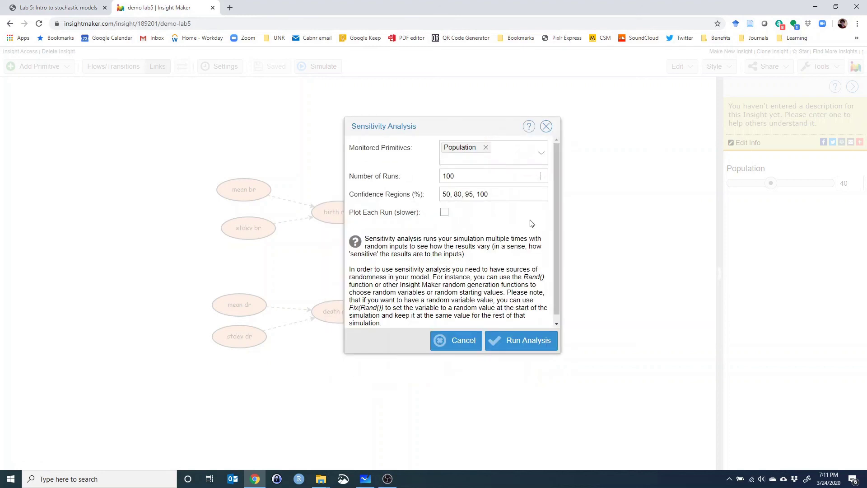
pyautogui.click(528, 345)
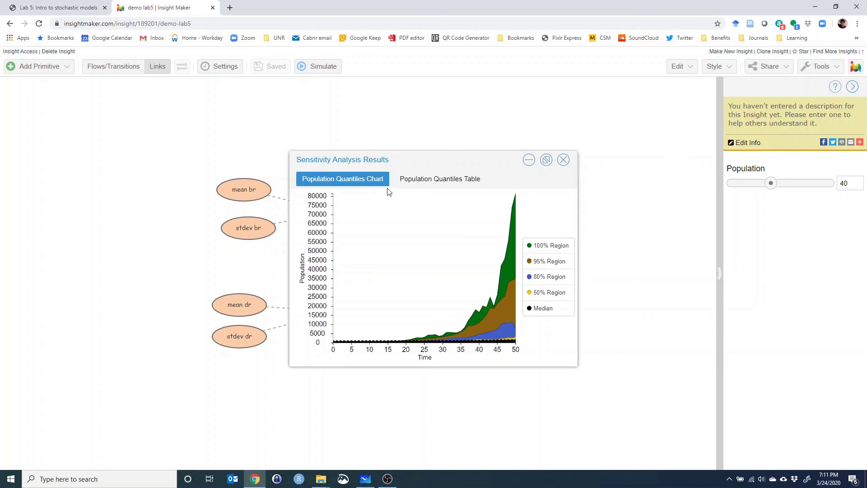
# Check the 95% lower bound at time 50 in the quantiles table for the initial population of 40, and close the results.
pyautogui.click(416, 179)
pyautogui.scroll(-3, 462, 248)
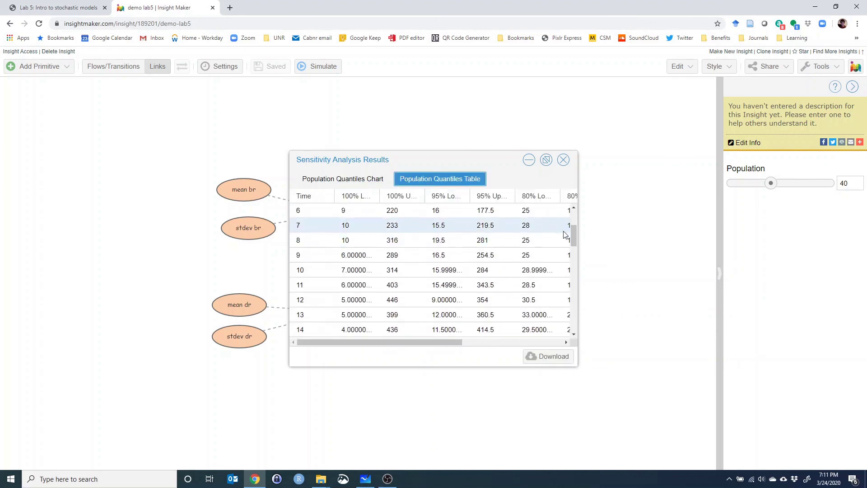
pyautogui.moveTo(573, 234); pyautogui.dragTo(573, 295)
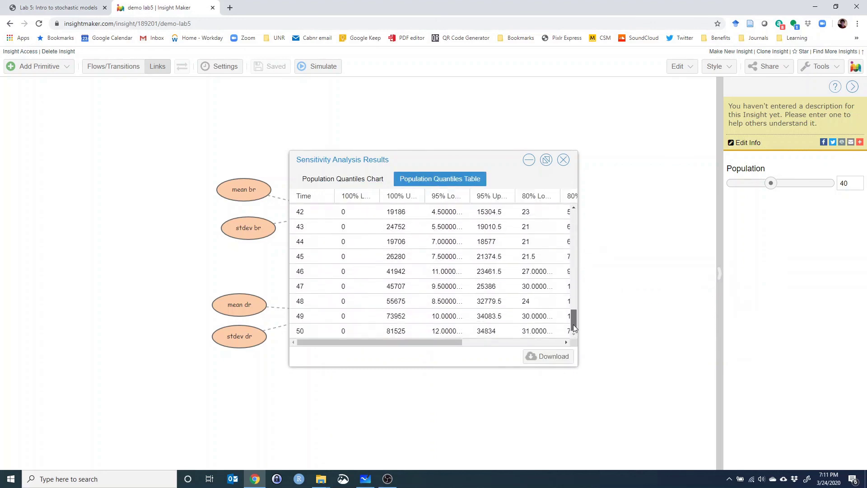
pyautogui.click(442, 335)
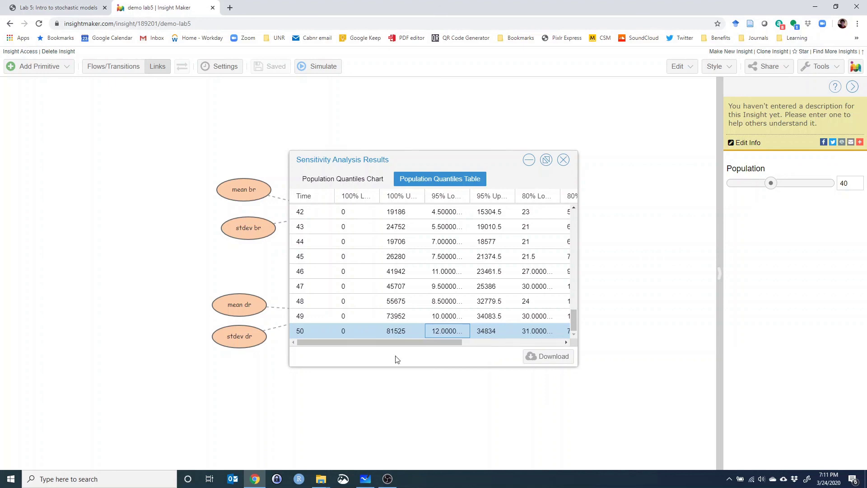
pyautogui.click(564, 160)
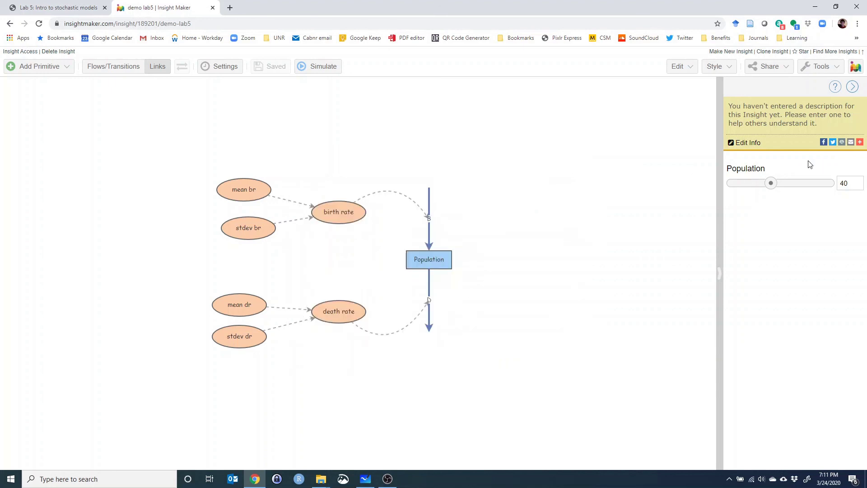
# Set the initial population to 30, run a single simulation and close its results.
pyautogui.click(849, 183)
pyautogui.write('30')
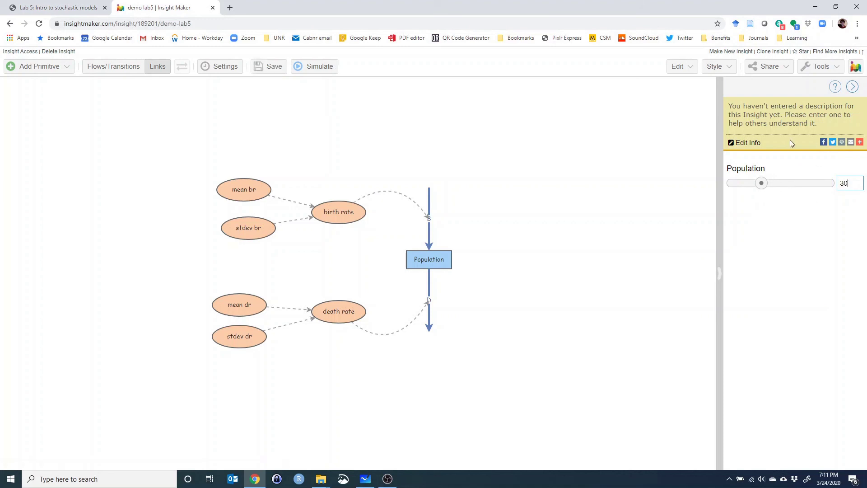
pyautogui.click(312, 69)
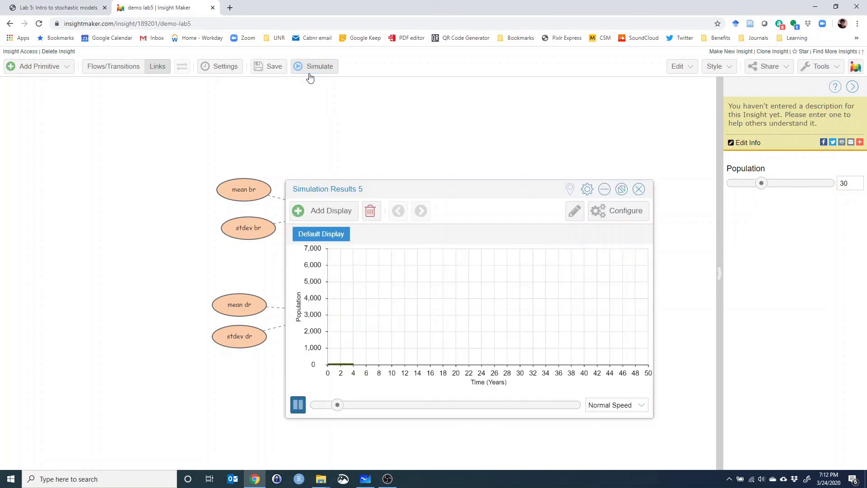
pyautogui.click(639, 189)
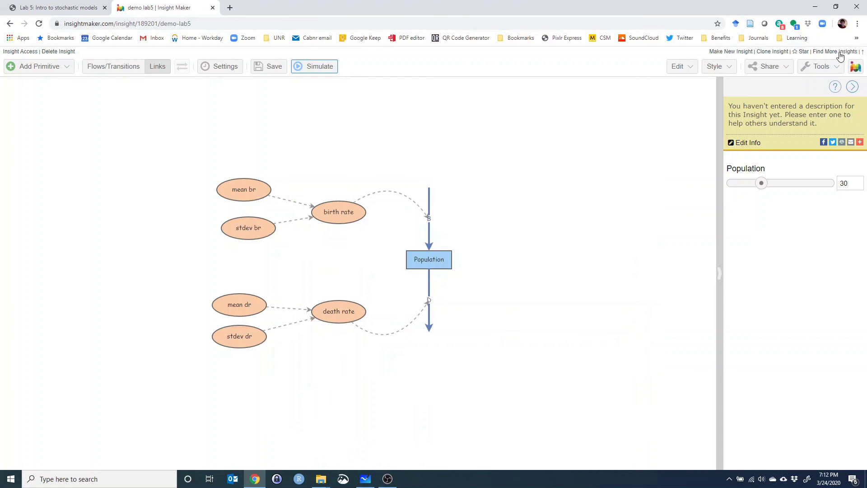
# Run the sensitivity analysis on Population with 100 runs for the initial population of 30.
pyautogui.click(822, 67)
pyautogui.click(821, 137)
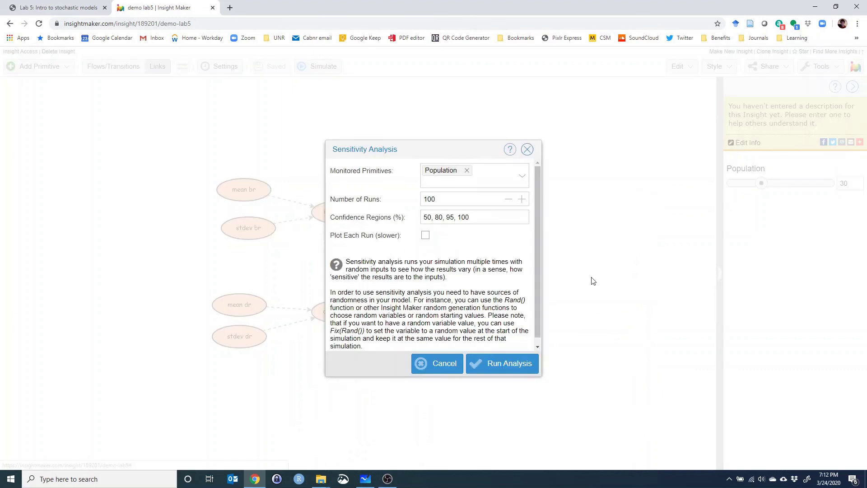
pyautogui.click(492, 363)
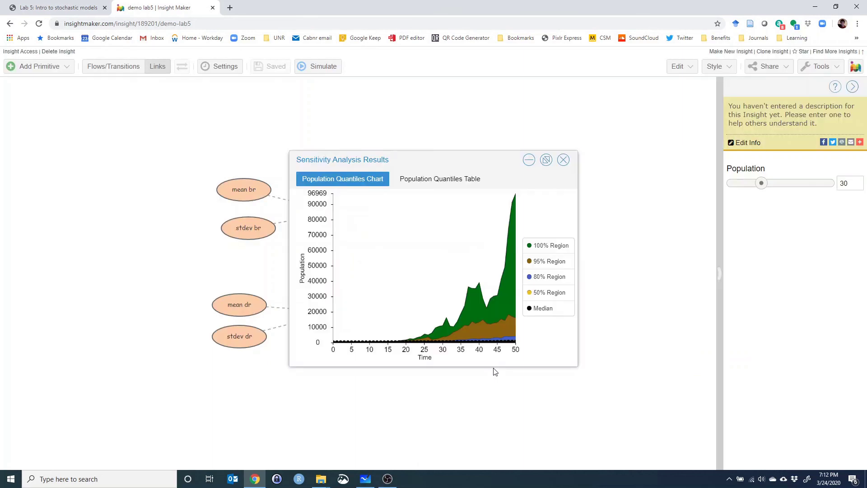
# Check the 95% lower and upper bounds at time 50 in the quantiles table for the initial population of 30, and close the results.
pyautogui.click(457, 183)
pyautogui.scroll(-3, 470, 271)
pyautogui.scroll(-10, 470, 276)
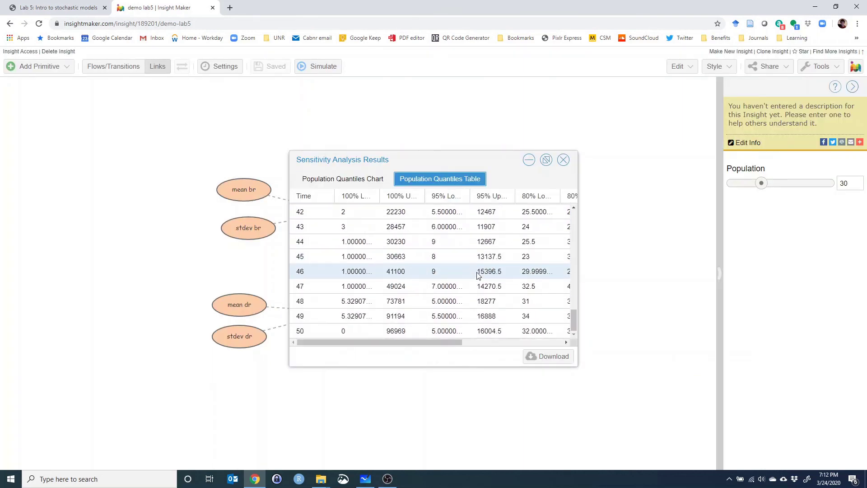
pyautogui.click(436, 333)
pyautogui.click(493, 334)
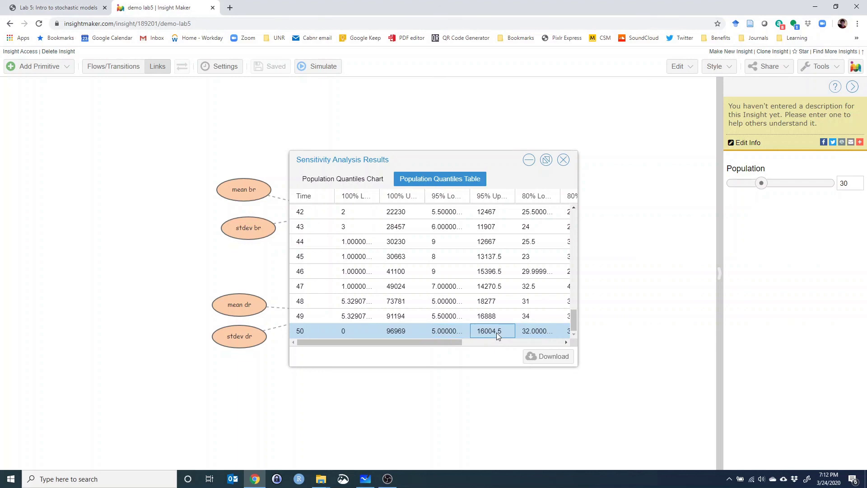
pyautogui.click(449, 332)
pyautogui.click(563, 160)
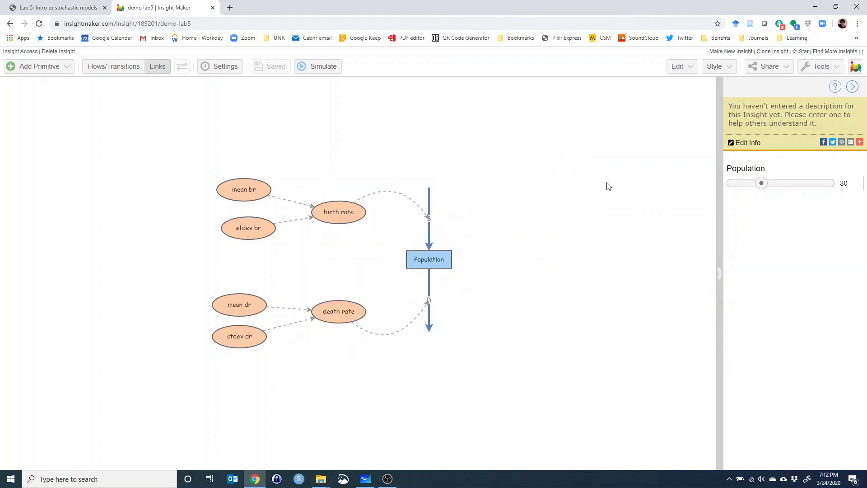